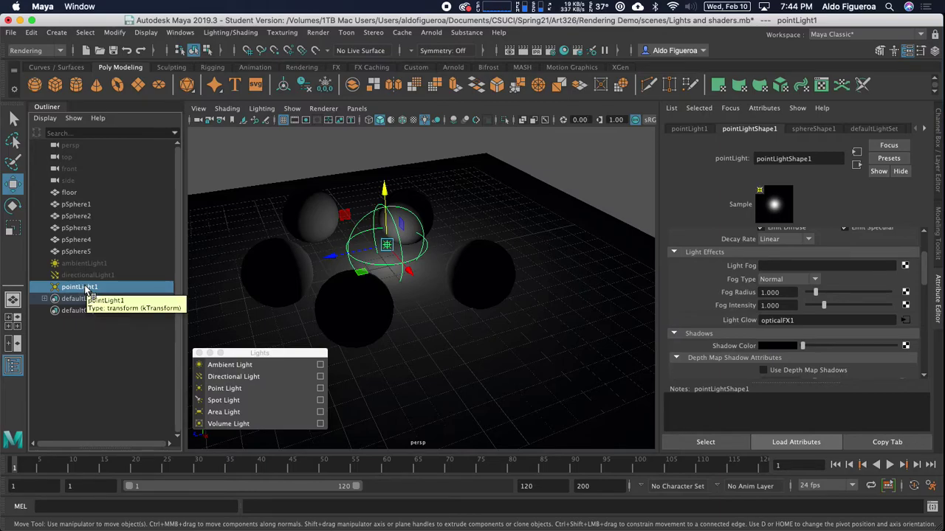
Hide pointLight1 with Ctrl+H, leaving the spheres and floor unlit
{"action": "key", "text": "ctrl+h"}
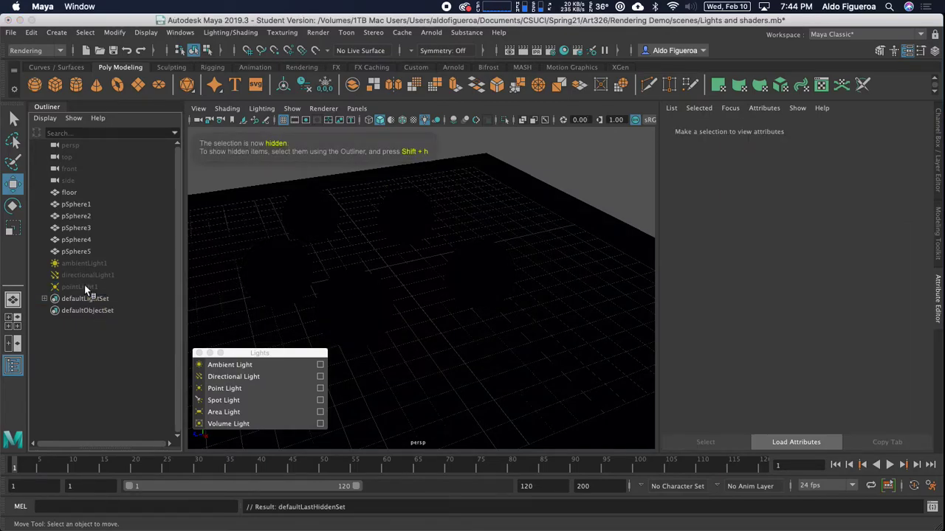
Create spotLight1 with Cast shadows on, keeping intensity 1.0, 40° cone and white color
{"action": "left_click", "coordinate": [320, 401]}
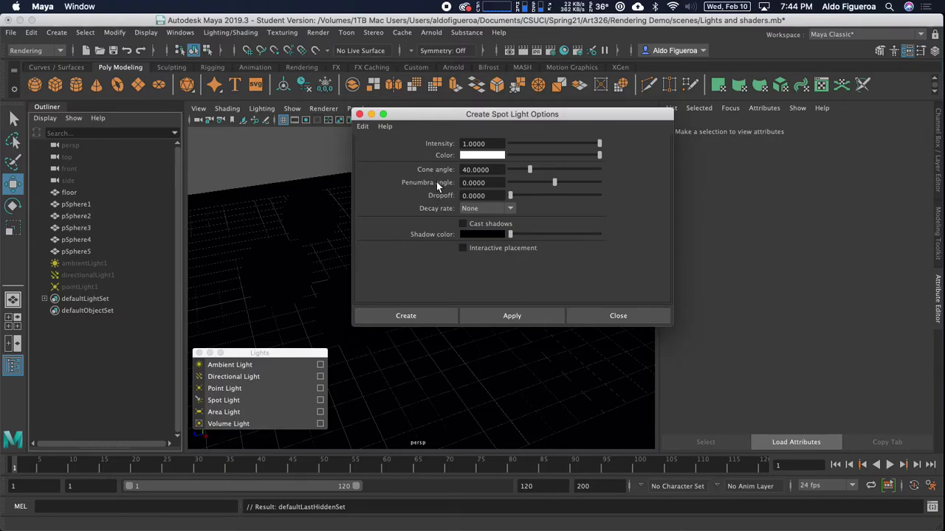
{"action": "left_click", "coordinate": [462, 224]}
{"action": "left_click", "coordinate": [416, 317]}
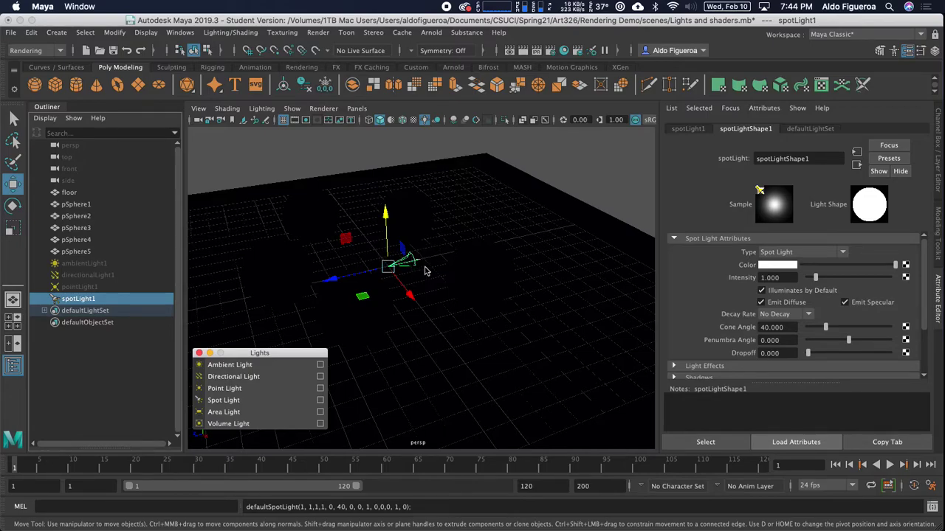
Raise spotLight1 well above the floor and swing its aim across the floor
{"action": "left_click_drag", "start_coordinate": [427, 267], "coordinate": [434, 288], "text": "alt"}
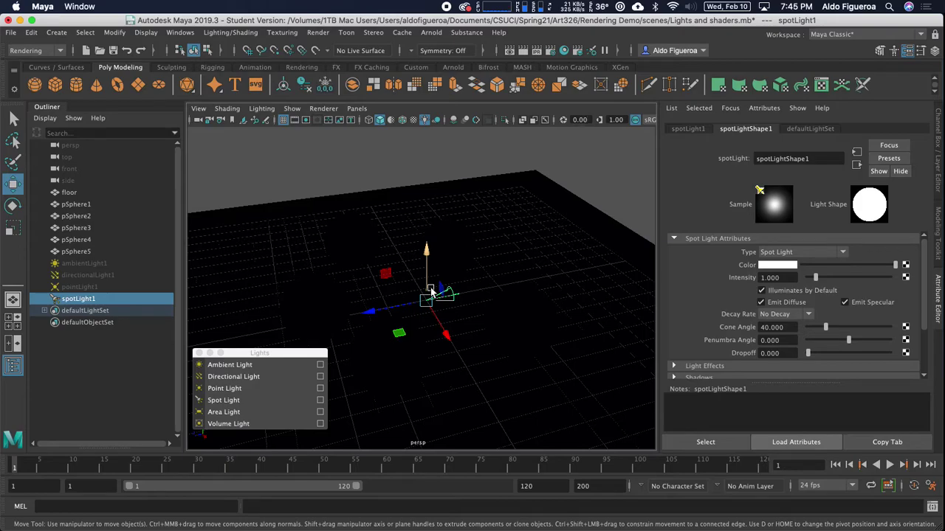
{"action": "key", "text": "t"}
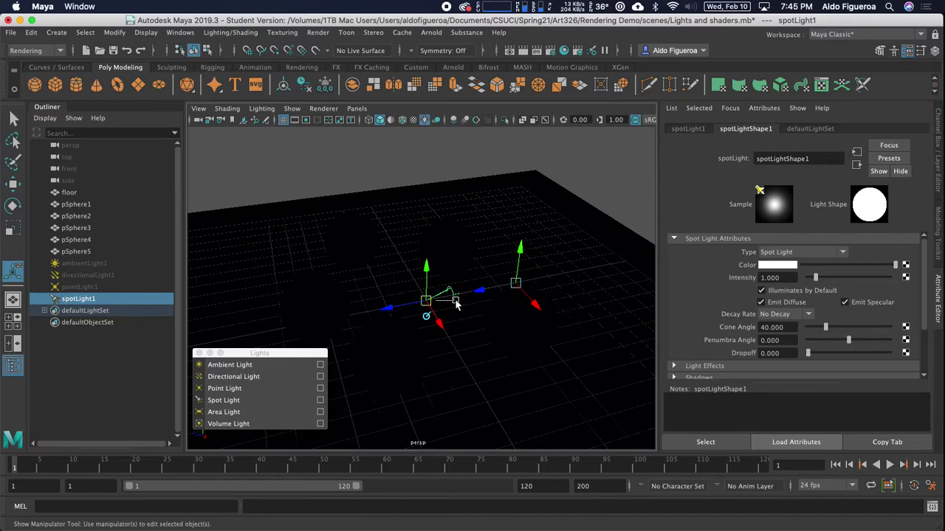
{"action": "left_click_drag", "start_coordinate": [406, 306], "coordinate": [463, 67]}
{"action": "left_click_drag", "start_coordinate": [493, 289], "coordinate": [390, 313]}
{"action": "right_click_drag", "start_coordinate": [507, 317], "coordinate": [351, 313], "text": "alt"}
{"action": "left_click_drag", "start_coordinate": [351, 313], "coordinate": [369, 263], "text": "alt"}
{"action": "left_click", "coordinate": [400, 142]}
{"action": "left_click_drag", "start_coordinate": [399, 142], "coordinate": [398, 33]}
Move the spot light over the spheres and re-aim it so its pool covers all five
{"action": "right_click_drag", "start_coordinate": [464, 148], "coordinate": [356, 184], "text": "alt"}
{"action": "left_click_drag", "start_coordinate": [356, 184], "coordinate": [329, 217], "text": "alt"}
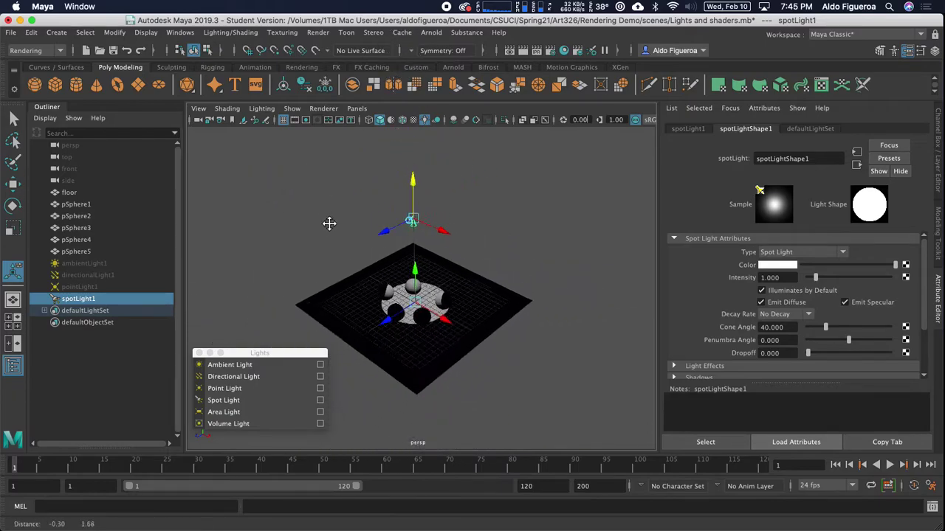
{"action": "left_click_drag", "start_coordinate": [411, 211], "coordinate": [417, 169]}
{"action": "left_click", "coordinate": [412, 208]}
{"action": "left_click_drag", "start_coordinate": [397, 262], "coordinate": [359, 245], "text": "alt"}
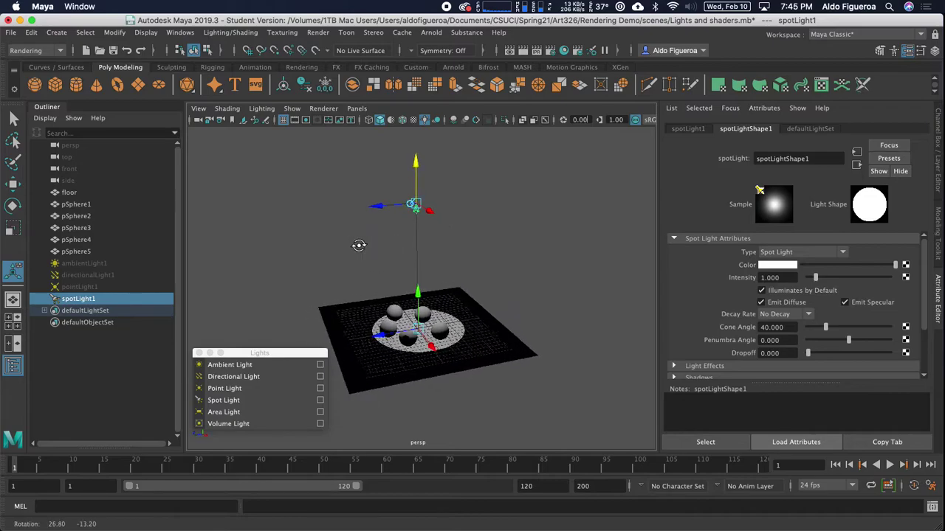
{"action": "left_click_drag", "start_coordinate": [386, 204], "coordinate": [302, 236]}
{"action": "left_click", "coordinate": [380, 336]}
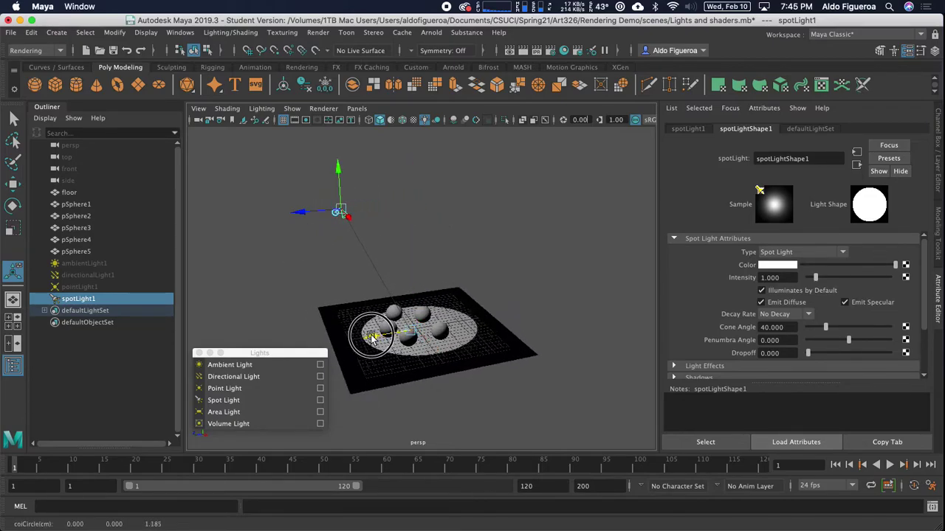
{"action": "left_click_drag", "start_coordinate": [371, 337], "coordinate": [322, 318]}
{"action": "right_click_drag", "start_coordinate": [323, 318], "coordinate": [431, 282], "text": "alt"}
{"action": "left_click_drag", "start_coordinate": [431, 281], "coordinate": [440, 288], "text": "alt"}
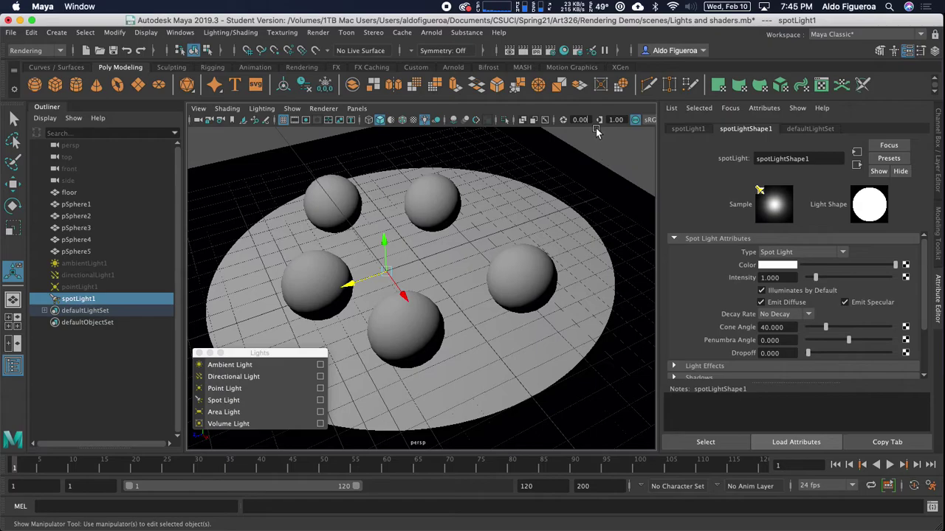
{"action": "left_click", "coordinate": [522, 51]}
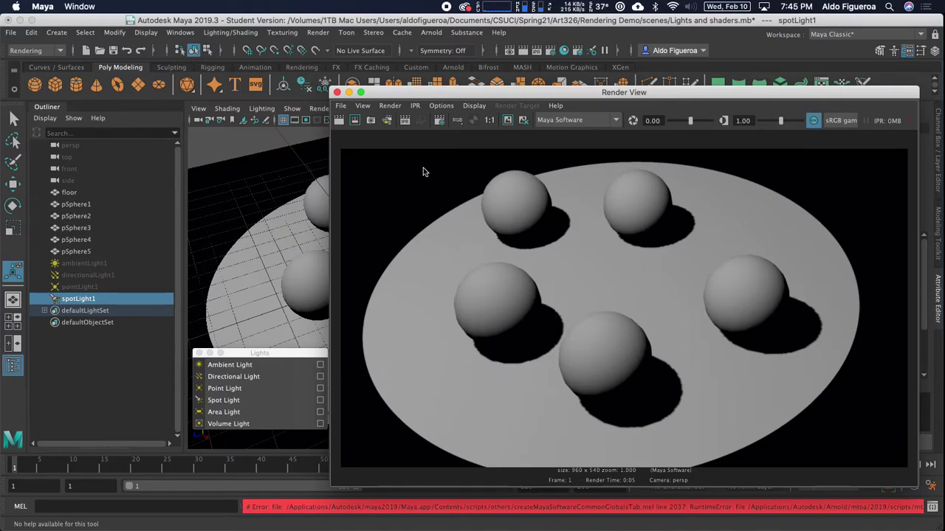
{"action": "left_click", "coordinate": [337, 92]}
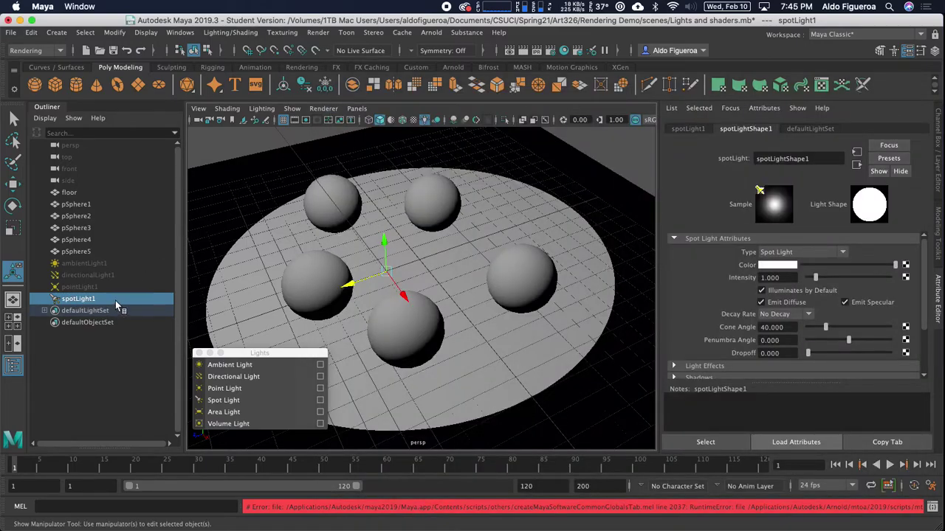
Set Use Ray Trace Shadows to 1 on spotLightShape1 and render the frame
{"action": "left_click", "coordinate": [938, 149]}
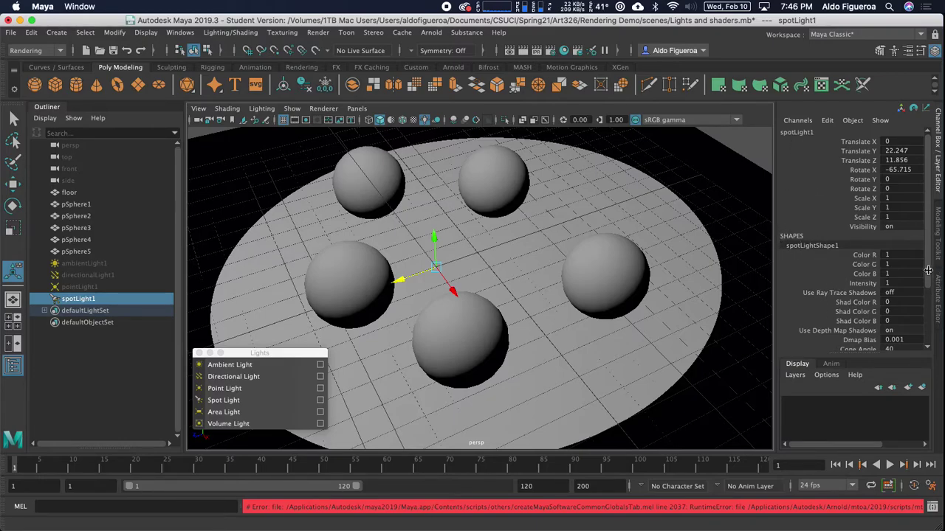
{"action": "scroll", "coordinate": [927, 272], "scroll_direction": "down", "scroll_amount": 5}
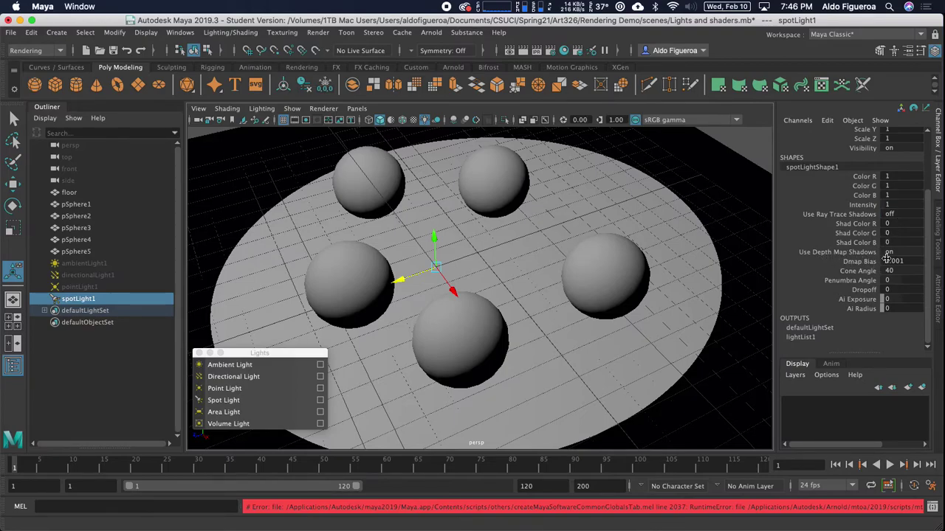
{"action": "double_click", "coordinate": [892, 214]}
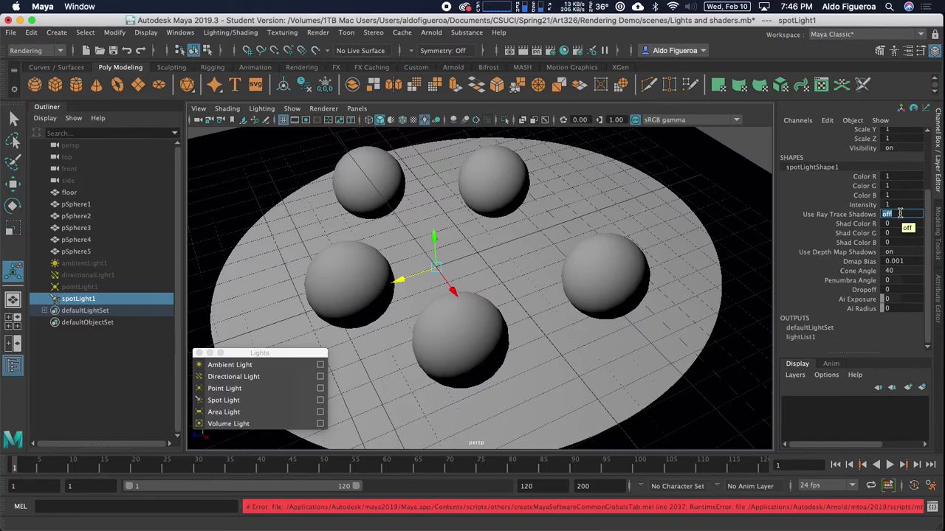
{"action": "key", "text": "Return"}
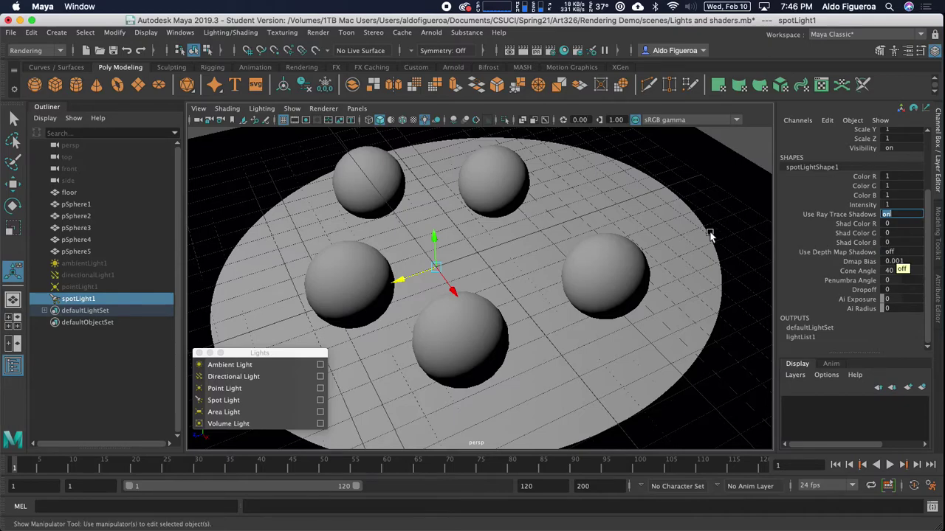
{"action": "left_click", "coordinate": [523, 50]}
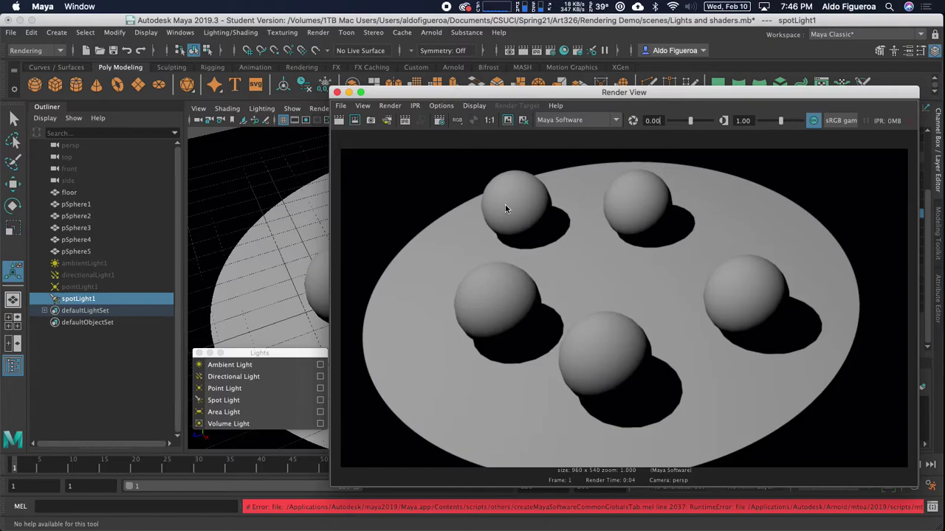
Move the Render View up and left beside the Channel Box, with Cone Angle selected
{"action": "left_click_drag", "start_coordinate": [707, 90], "coordinate": [514, 79]}
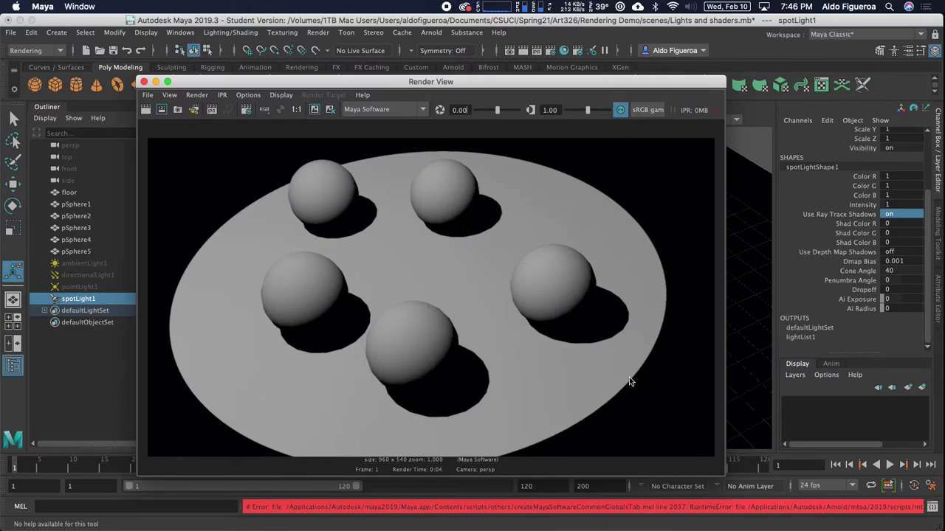
{"action": "left_click", "coordinate": [868, 272]}
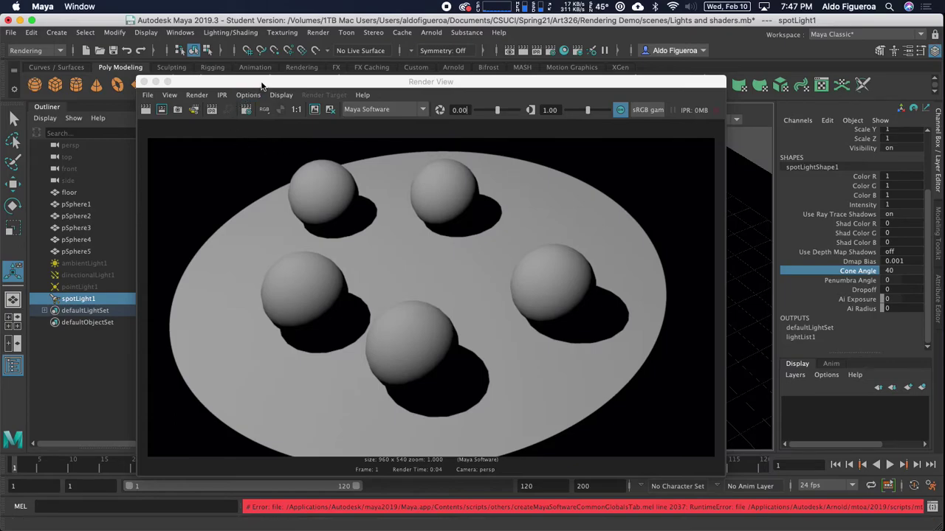
{"action": "left_click_drag", "start_coordinate": [262, 85], "coordinate": [207, 64]}
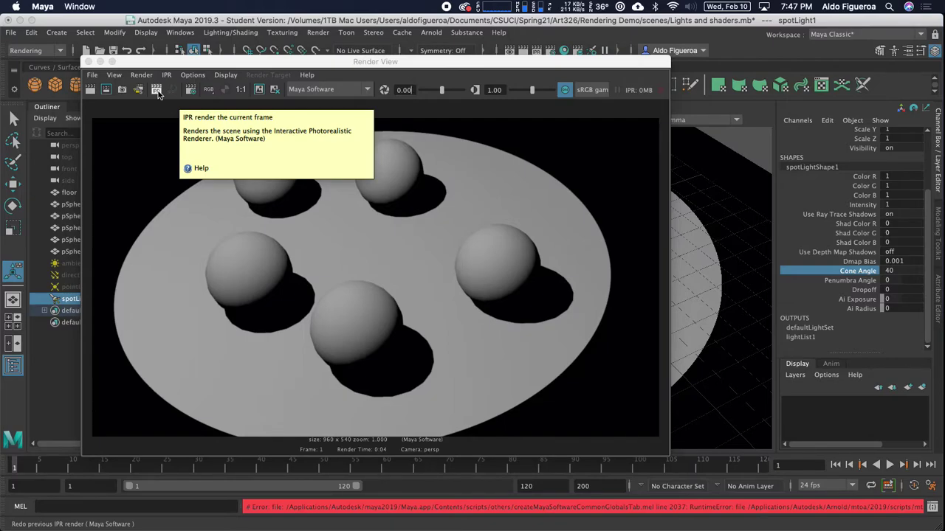
Try shrinking spotLight1's cone angle and re-render the frame to compare
{"action": "left_click", "coordinate": [157, 91]}
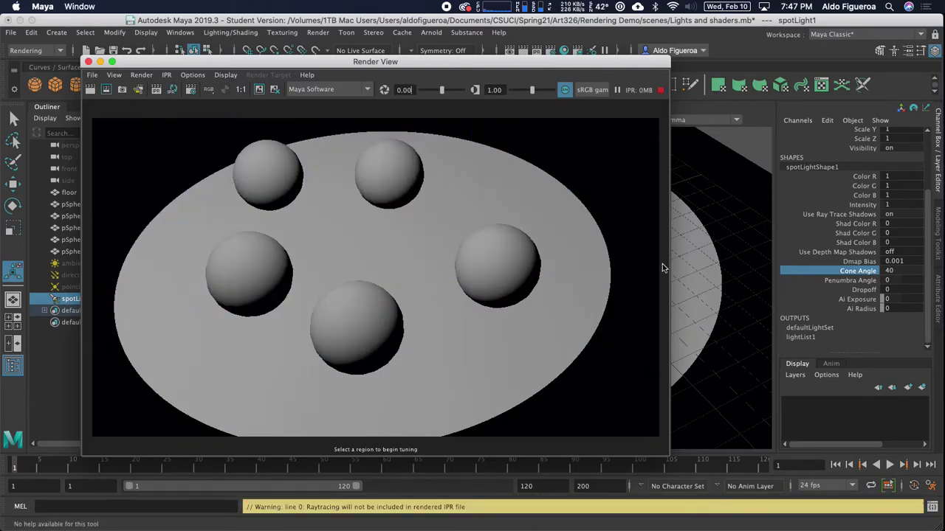
{"action": "left_click", "coordinate": [873, 272]}
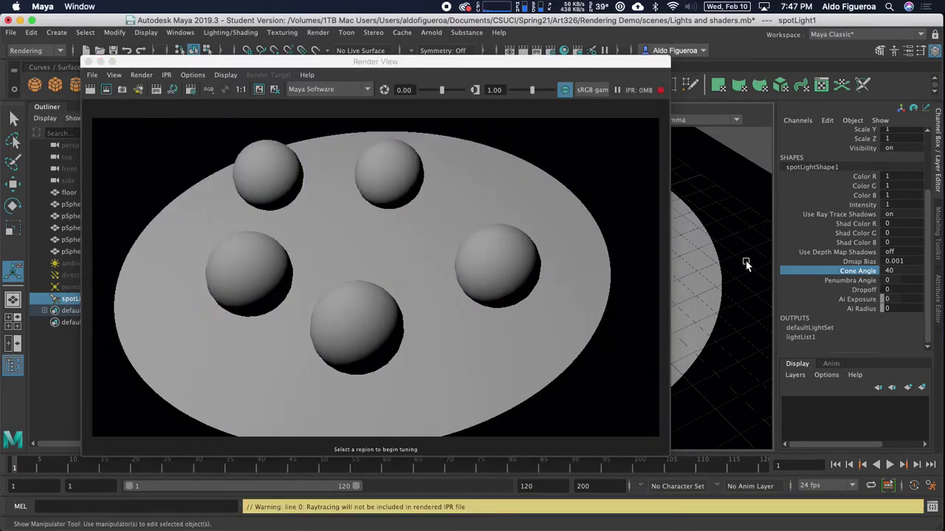
{"action": "middle_click_drag", "start_coordinate": [749, 264], "coordinate": [707, 260]}
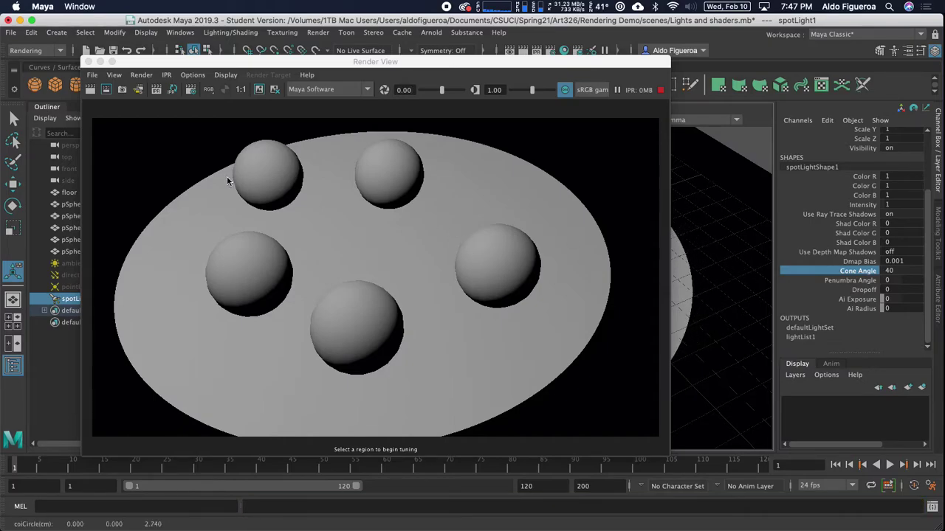
{"action": "left_click", "coordinate": [168, 92]}
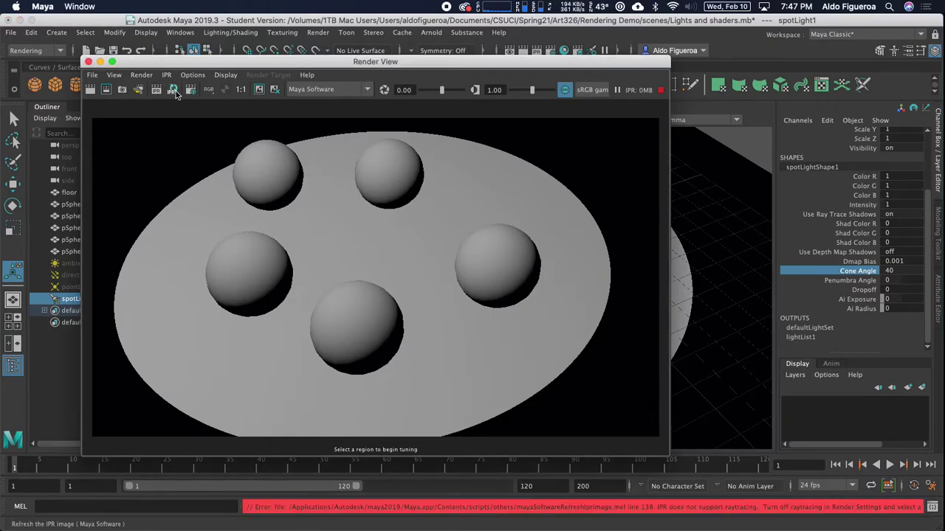
{"action": "left_click", "coordinate": [156, 90]}
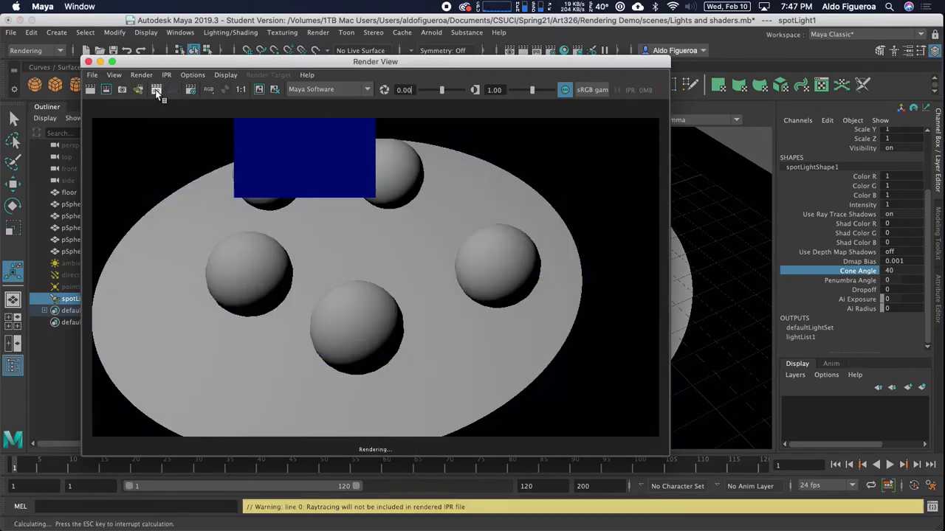
{"action": "left_click", "coordinate": [91, 89]}
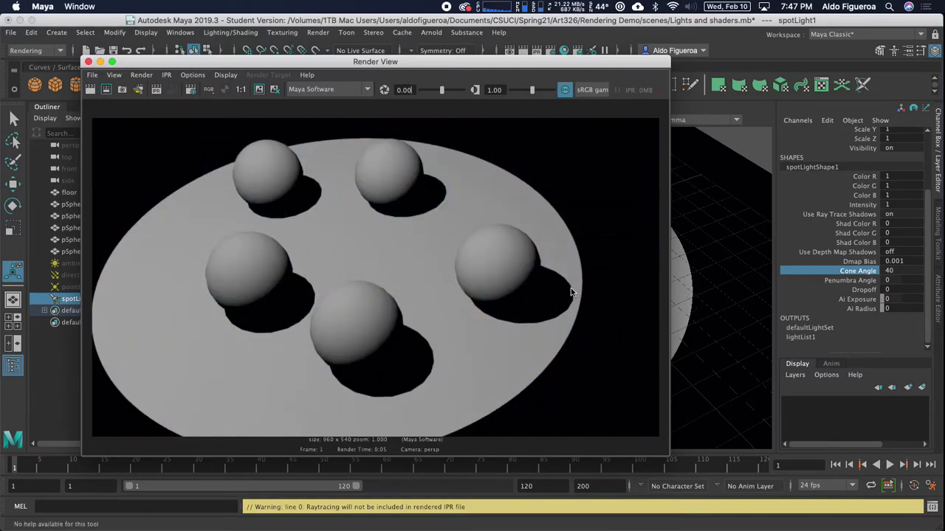
Test narrowing and widening the cone, then shift the Render View to reveal the persp viewport
{"action": "left_click", "coordinate": [862, 272]}
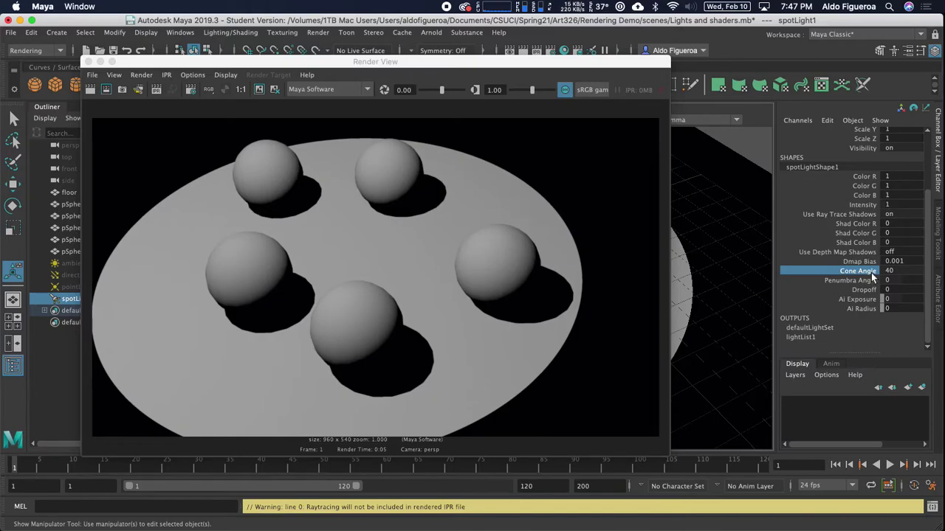
{"action": "mouse_move", "coordinate": [738, 260]}
{"action": "middle_mouse_down"}
{"action": "mouse_move", "coordinate": [706, 266]}
{"action": "mouse_move", "coordinate": [729, 266]}
{"action": "middle_mouse_up"}
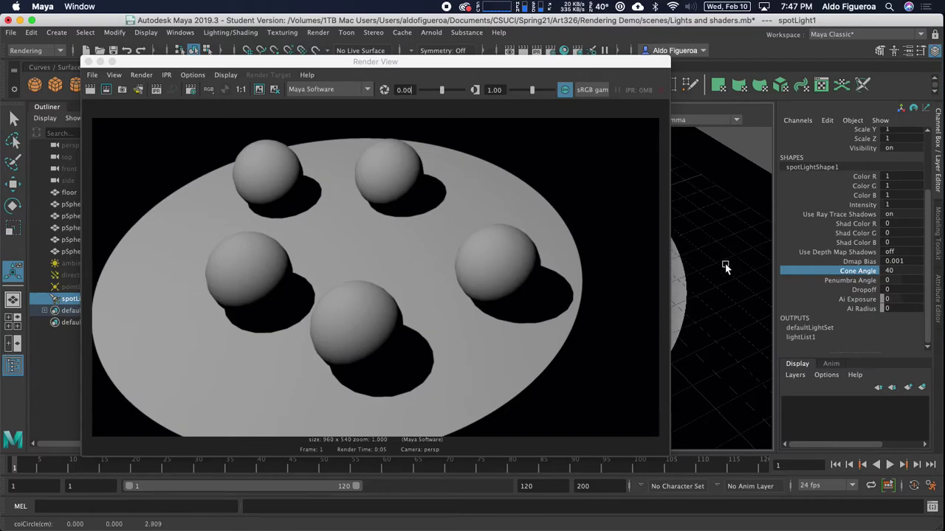
{"action": "left_click_drag", "start_coordinate": [640, 61], "coordinate": [418, 92]}
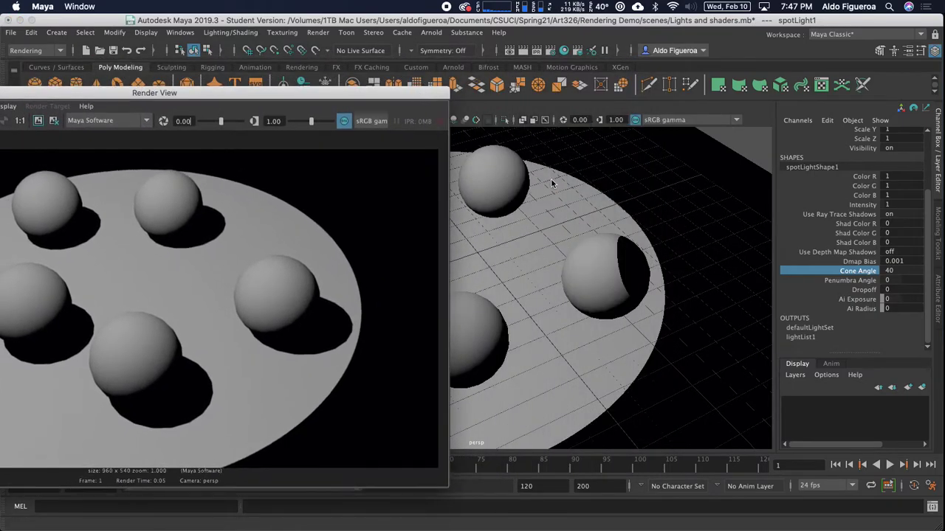
Try shrinking the spotlight's cone angle, then undo the change
{"action": "left_click", "coordinate": [849, 271]}
{"action": "left_click", "coordinate": [855, 261]}
{"action": "left_click", "coordinate": [856, 271]}
{"action": "mouse_move", "coordinate": [713, 242]}
{"action": "middle_mouse_down"}
{"action": "mouse_move", "coordinate": [662, 242]}
{"action": "mouse_move", "coordinate": [715, 238]}
{"action": "mouse_move", "coordinate": [707, 240]}
{"action": "middle_mouse_up"}
{"action": "key", "text": "super+z"}
{"action": "key", "text": "super+z"}
{"action": "key", "text": "super+z"}
{"action": "key", "text": "super+z"}
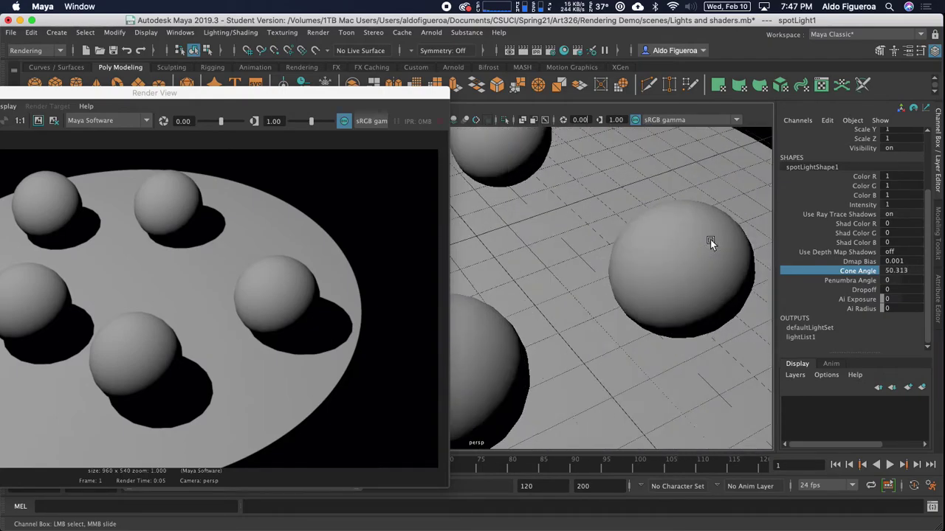
Close the Render View and narrow the cone angle to 41.146
{"action": "left_click_drag", "start_coordinate": [427, 94], "coordinate": [774, 249]}
{"action": "left_click", "coordinate": [214, 247]}
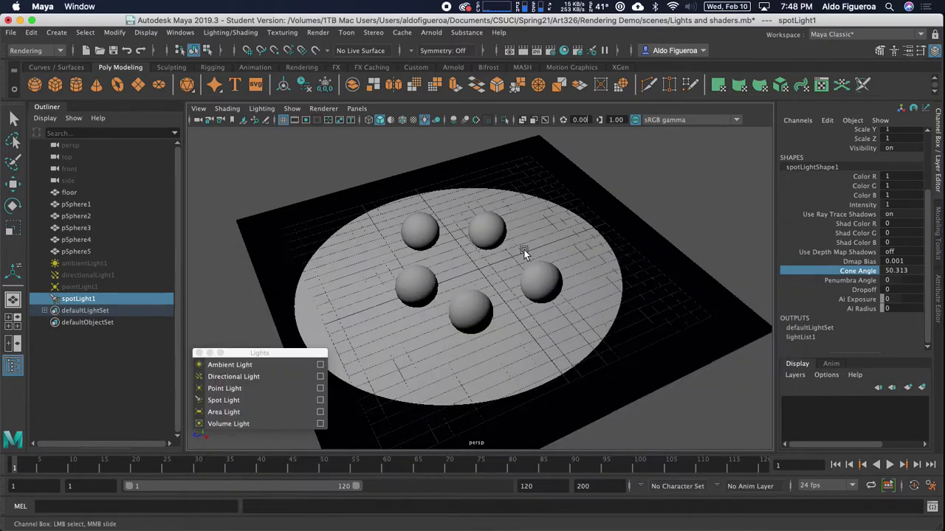
{"action": "key", "text": "super+z"}
{"action": "key", "text": "super+z"}
{"action": "key", "text": "super+z"}
{"action": "key", "text": "super+z"}
{"action": "key", "text": "super+z"}
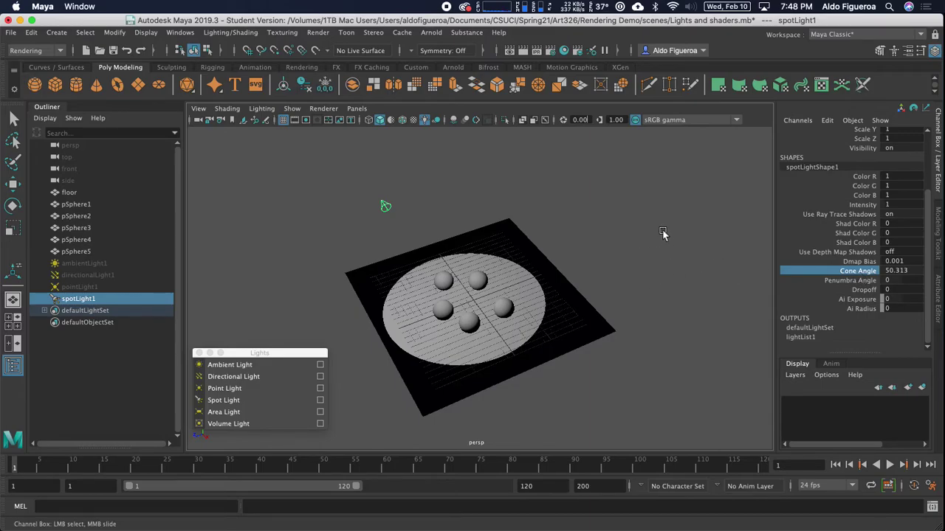
{"action": "mouse_move", "coordinate": [662, 228]}
{"action": "middle_mouse_down"}
{"action": "mouse_move", "coordinate": [639, 230]}
{"action": "mouse_move", "coordinate": [681, 219]}
{"action": "mouse_move", "coordinate": [637, 224]}
{"action": "mouse_move", "coordinate": [655, 221]}
{"action": "middle_mouse_up"}
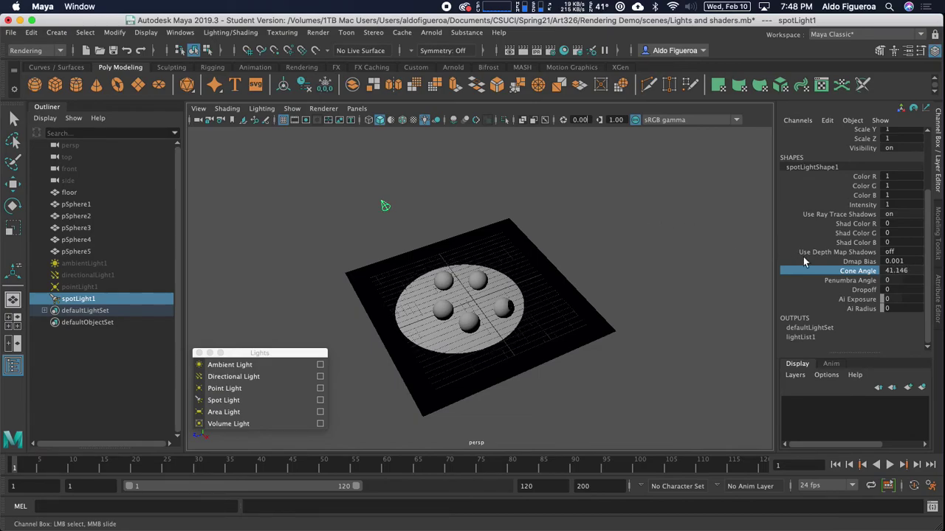
{"action": "left_click", "coordinate": [864, 281]}
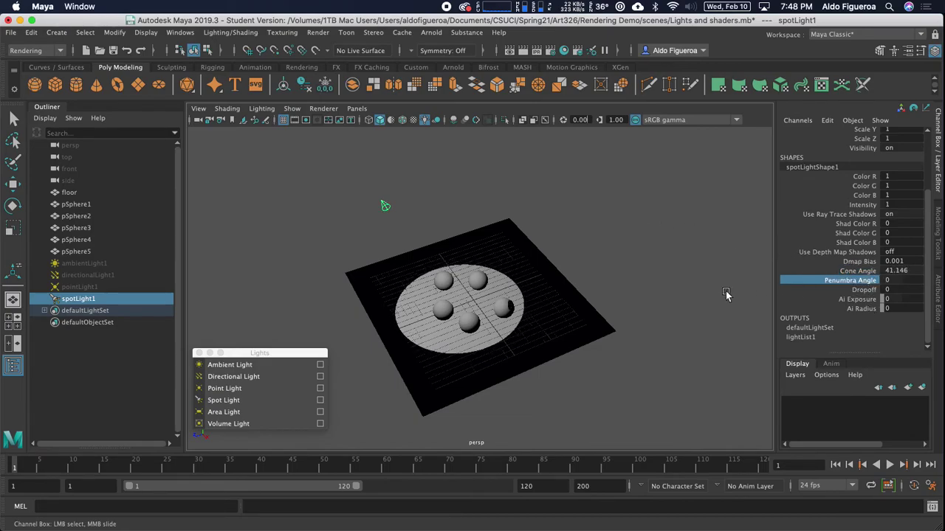
Widen spotLight1's penumbra angle, after briefly trying a negative value, for a feathered edge
{"action": "scroll", "coordinate": [485, 290], "scroll_direction": "up", "scroll_amount": 8}
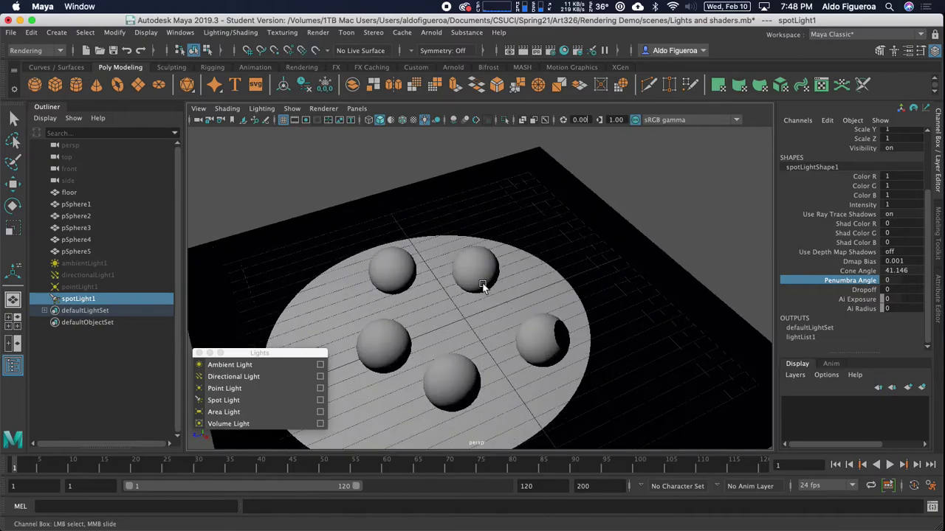
{"action": "middle_click_drag", "start_coordinate": [523, 193], "coordinate": [505, 175], "text": "alt"}
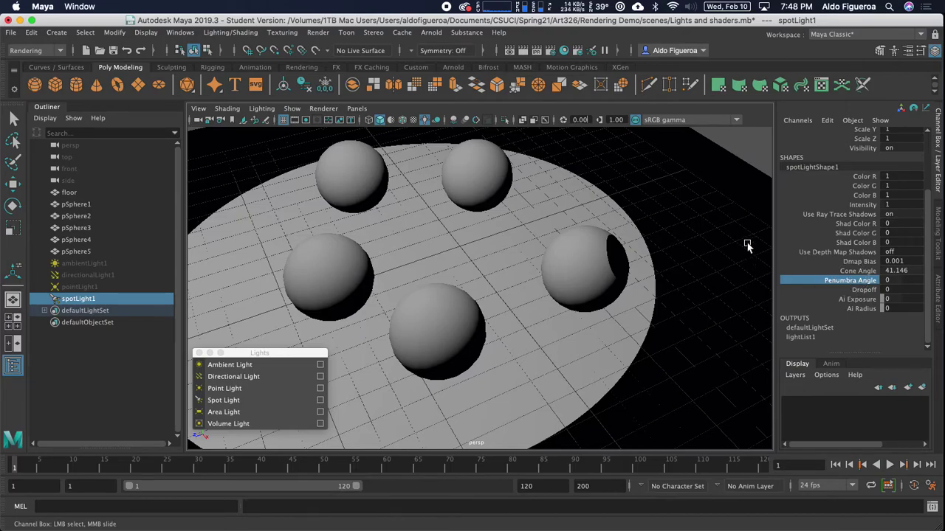
{"action": "middle_click_drag", "start_coordinate": [735, 138], "coordinate": [730, 131]}
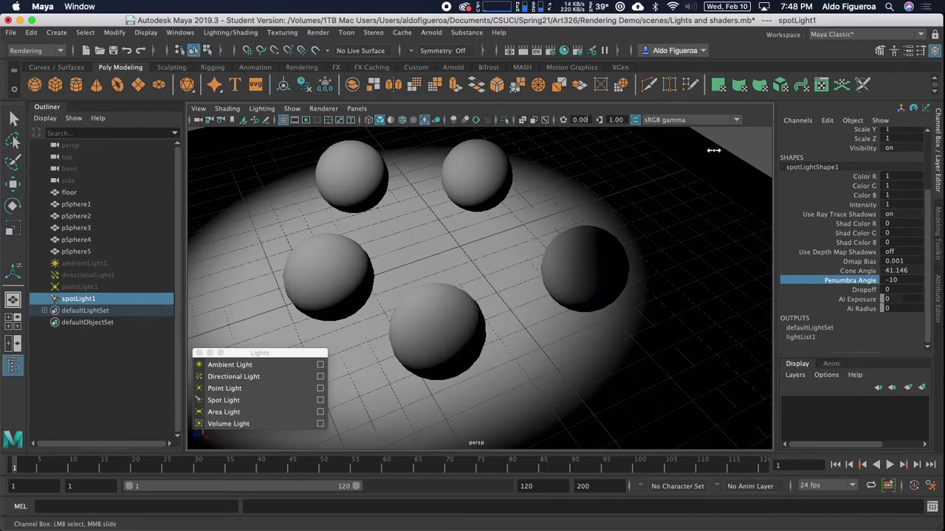
{"action": "middle_click_drag", "start_coordinate": [714, 151], "coordinate": [737, 148]}
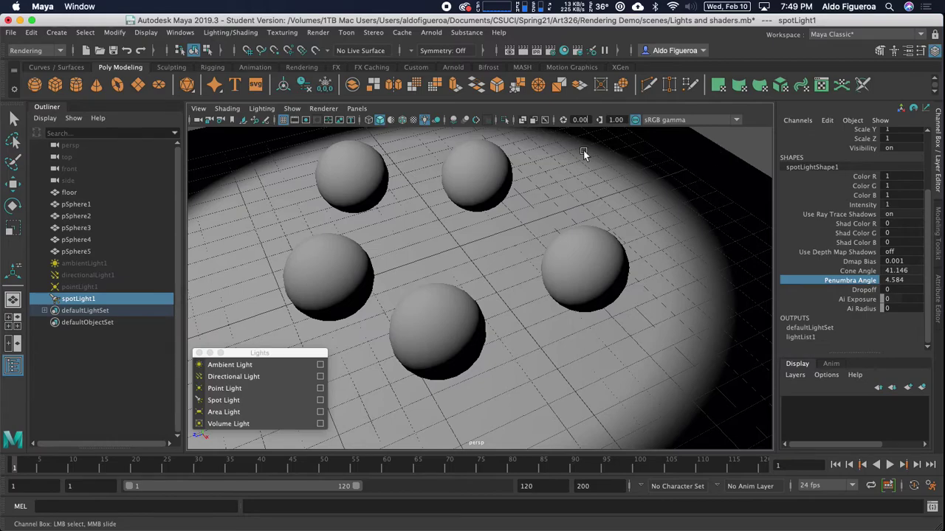
Render a test frame with penumbra 4.584, review it, then close the Render View
{"action": "left_click", "coordinate": [522, 51]}
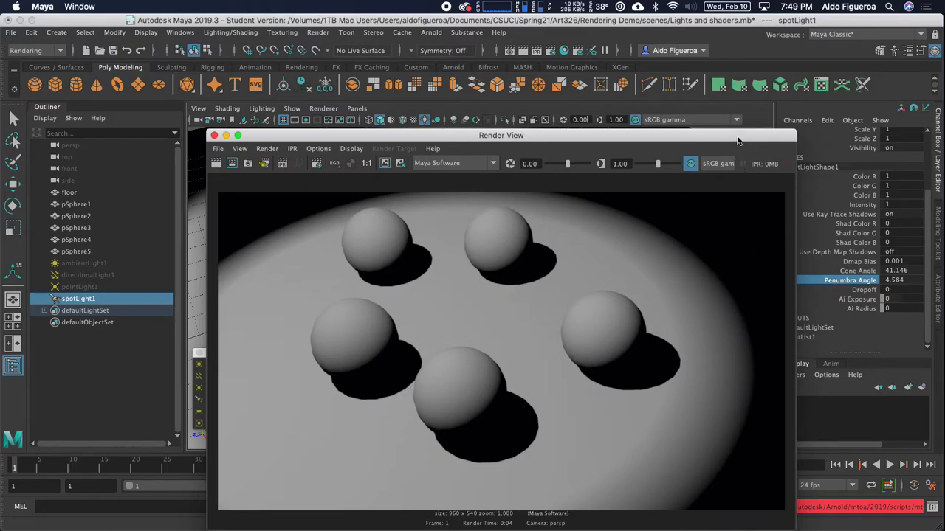
{"action": "left_click_drag", "start_coordinate": [727, 141], "coordinate": [704, 101]}
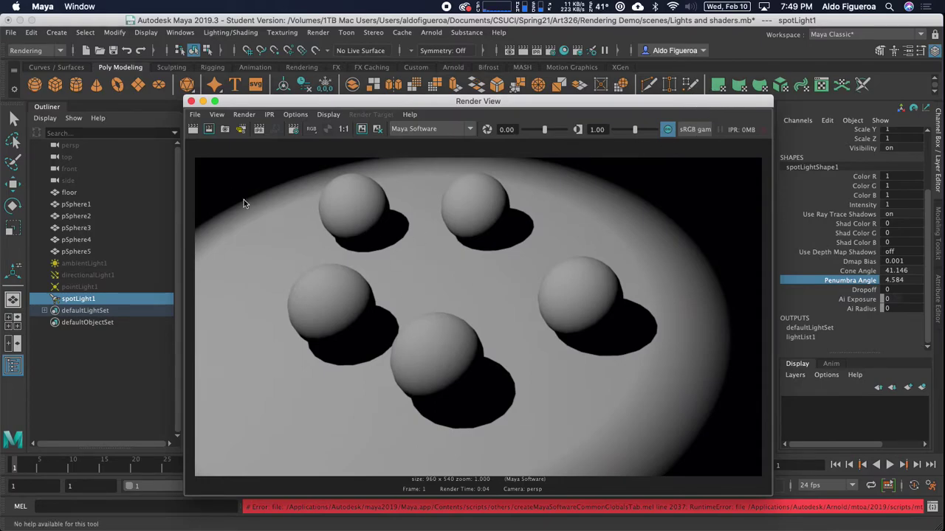
{"action": "left_click", "coordinate": [191, 101]}
{"action": "right_click_drag", "start_coordinate": [572, 257], "coordinate": [339, 284], "text": "alt"}
{"action": "left_click_drag", "start_coordinate": [339, 283], "coordinate": [433, 239], "text": "alt"}
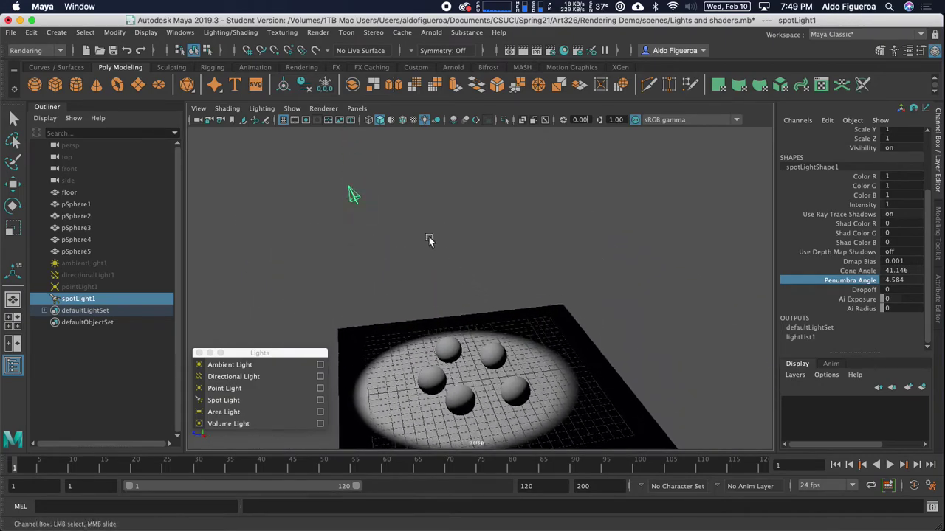
Place spotLight1 over the spheres at Z 1.494, Rotate X -88.412, aiming almost straight down
{"action": "key", "text": "t"}
{"action": "left_click", "coordinate": [332, 201]}
{"action": "left_click", "coordinate": [355, 197]}
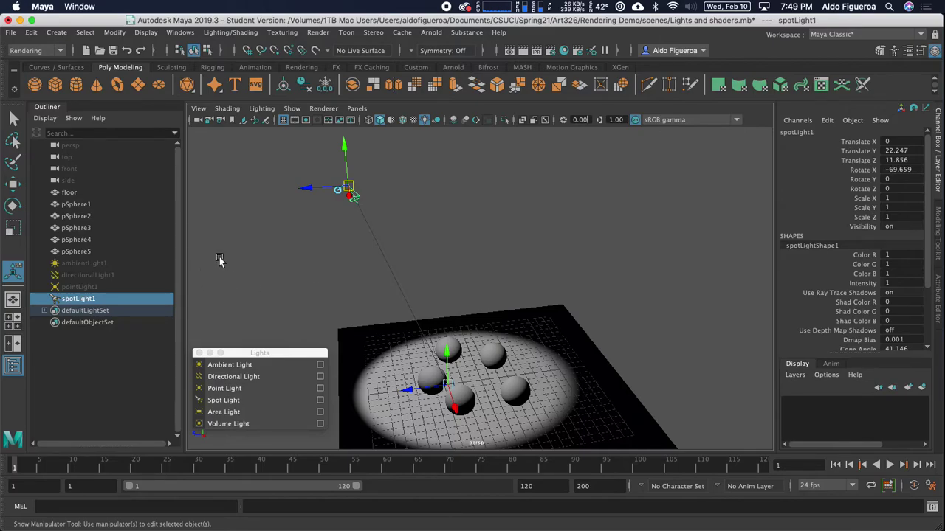
{"action": "left_click_drag", "start_coordinate": [307, 189], "coordinate": [406, 198]}
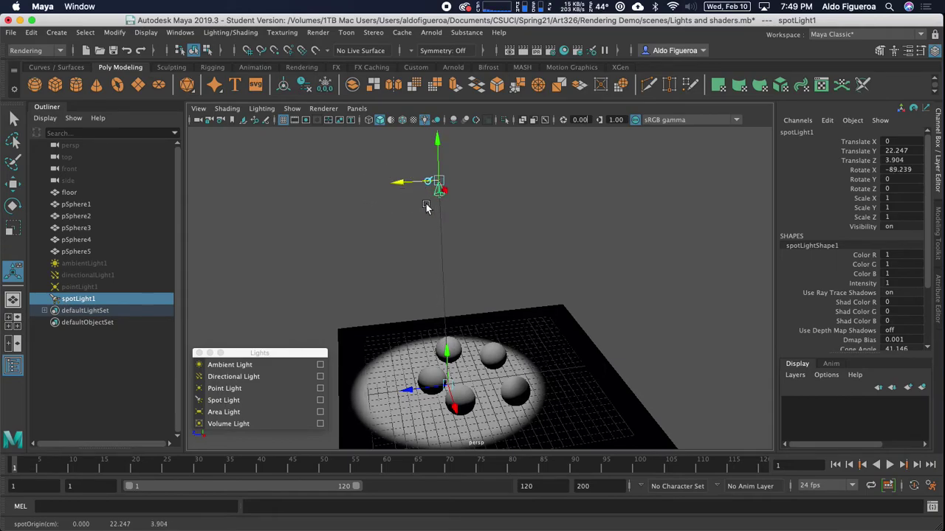
{"action": "mouse_move", "coordinate": [429, 397]}
{"action": "left_mouse_down"}
{"action": "mouse_move", "coordinate": [421, 394]}
{"action": "mouse_move", "coordinate": [431, 389]}
{"action": "left_mouse_up"}
{"action": "left_click_drag", "start_coordinate": [397, 183], "coordinate": [451, 169]}
{"action": "left_click_drag", "start_coordinate": [480, 259], "coordinate": [661, 260], "text": "alt"}
{"action": "right_click_drag", "start_coordinate": [660, 260], "coordinate": [536, 276], "text": "alt"}
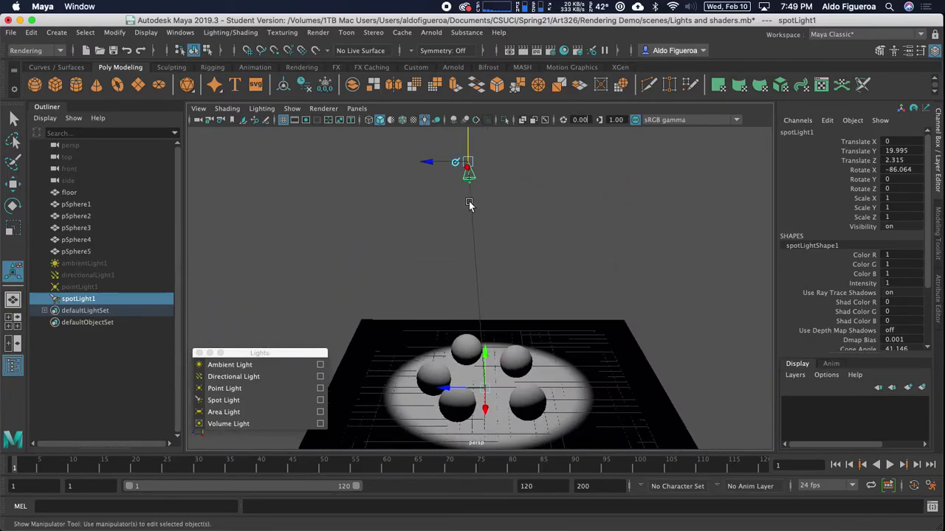
{"action": "left_click_drag", "start_coordinate": [437, 162], "coordinate": [445, 165]}
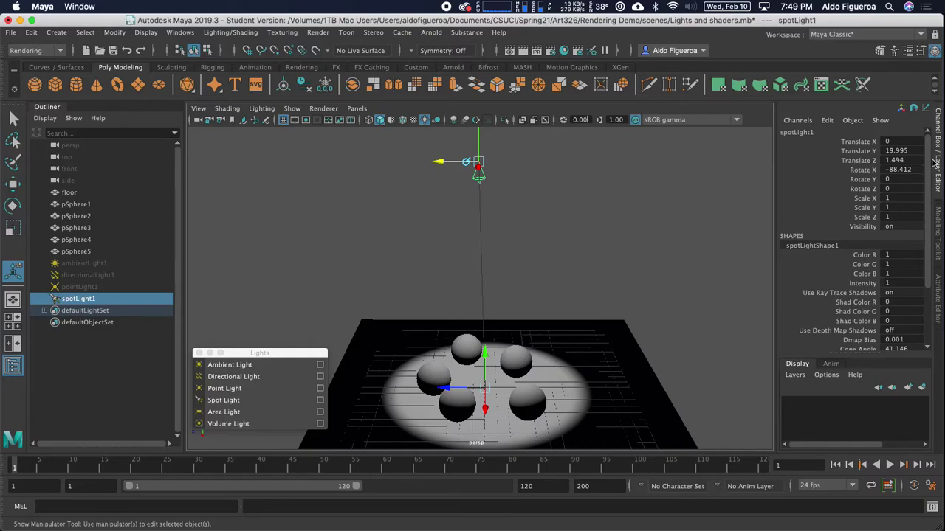
Under spotLight1's Light Effects, create a lightFog1 node on the Light Fog attribute
{"action": "left_click", "coordinate": [939, 298]}
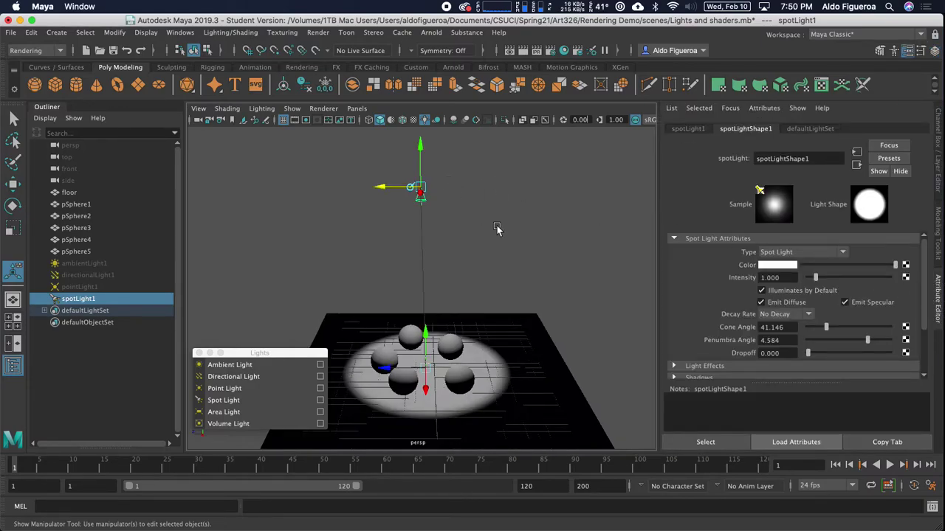
{"action": "scroll", "coordinate": [709, 286], "scroll_direction": "down", "scroll_amount": 2}
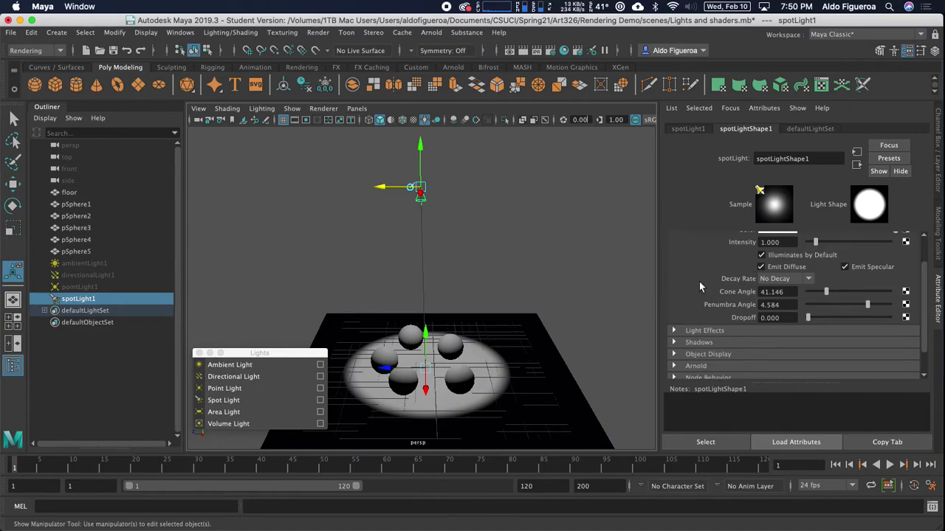
{"action": "left_click", "coordinate": [675, 330]}
{"action": "scroll", "coordinate": [690, 304], "scroll_direction": "down", "scroll_amount": 4}
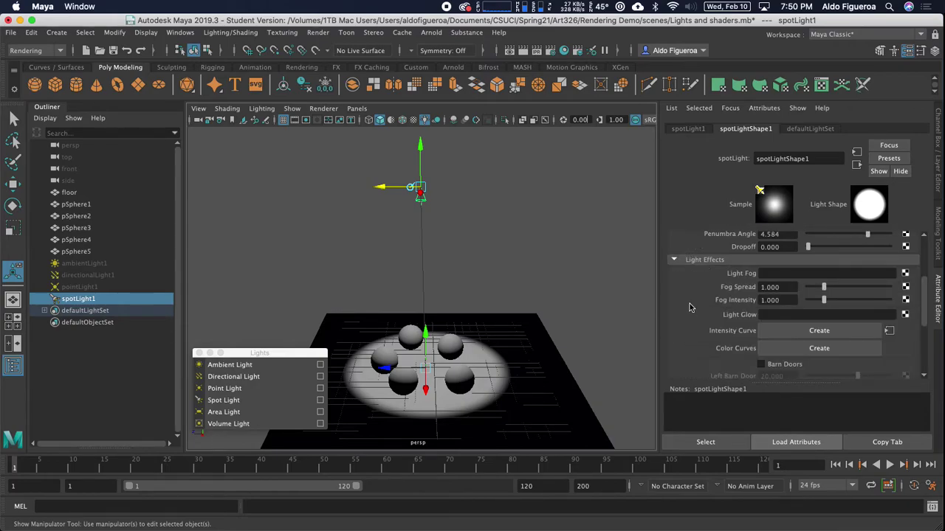
{"action": "scroll", "coordinate": [696, 312], "scroll_direction": "down", "scroll_amount": 2}
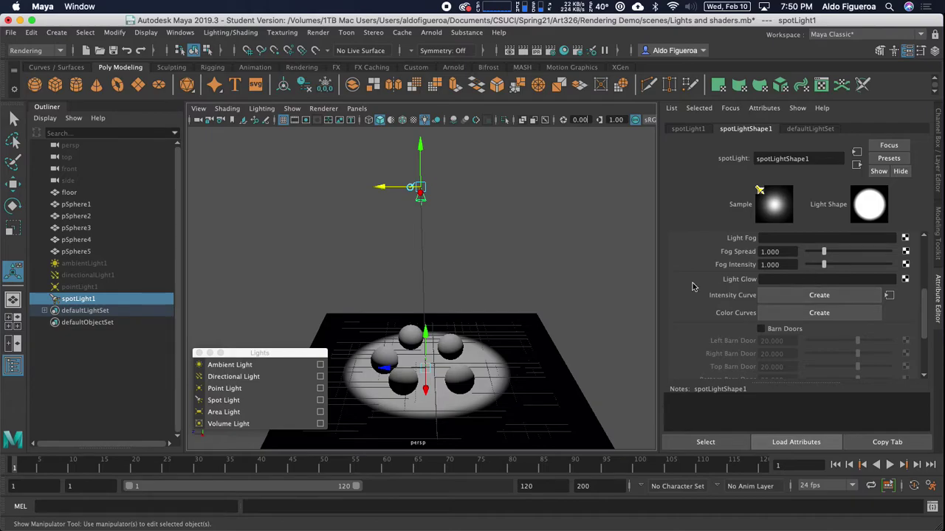
{"action": "scroll", "coordinate": [676, 280], "scroll_direction": "up", "scroll_amount": 2}
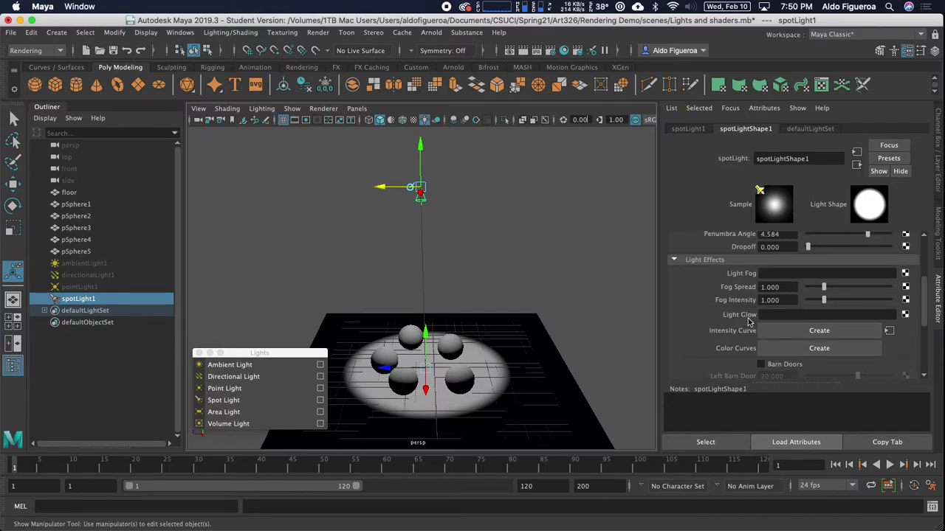
{"action": "left_click", "coordinate": [906, 274]}
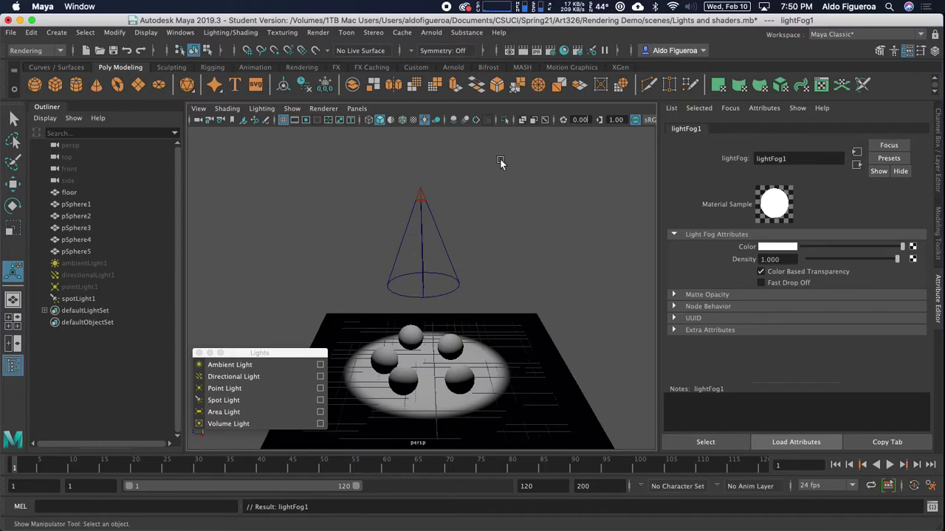
Test-render the fog, then reselect spotLight1 and check its lightFog1 settings
{"action": "left_click", "coordinate": [523, 50]}
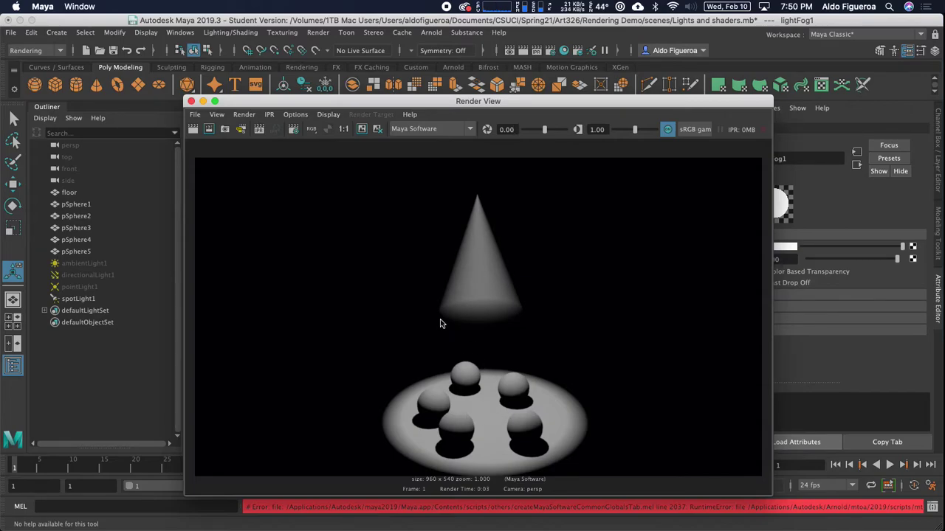
{"action": "left_click", "coordinate": [191, 101]}
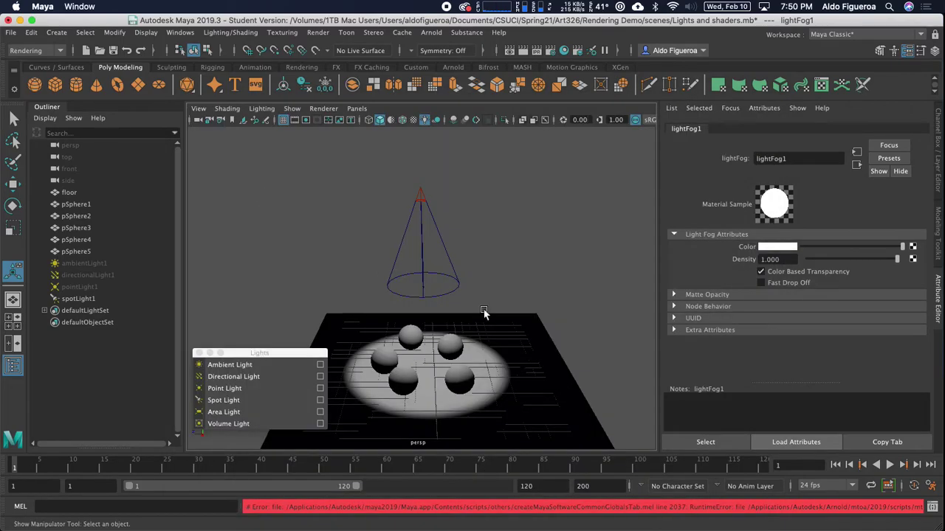
{"action": "left_click", "coordinate": [443, 286]}
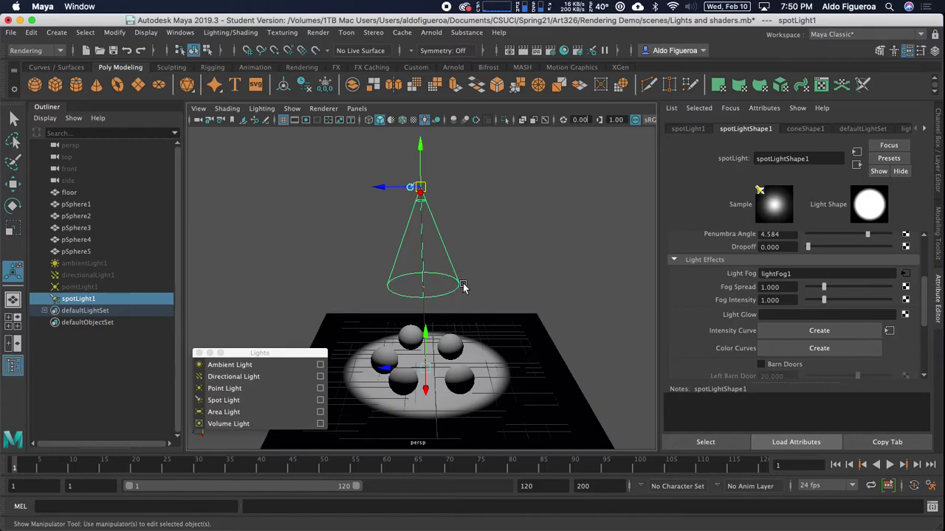
{"action": "left_click", "coordinate": [13, 185]}
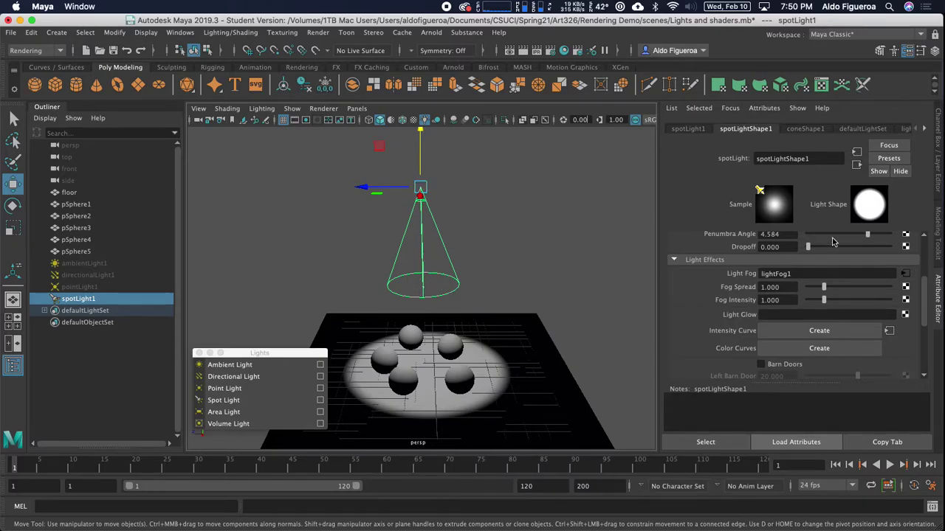
{"action": "left_click", "coordinate": [906, 273]}
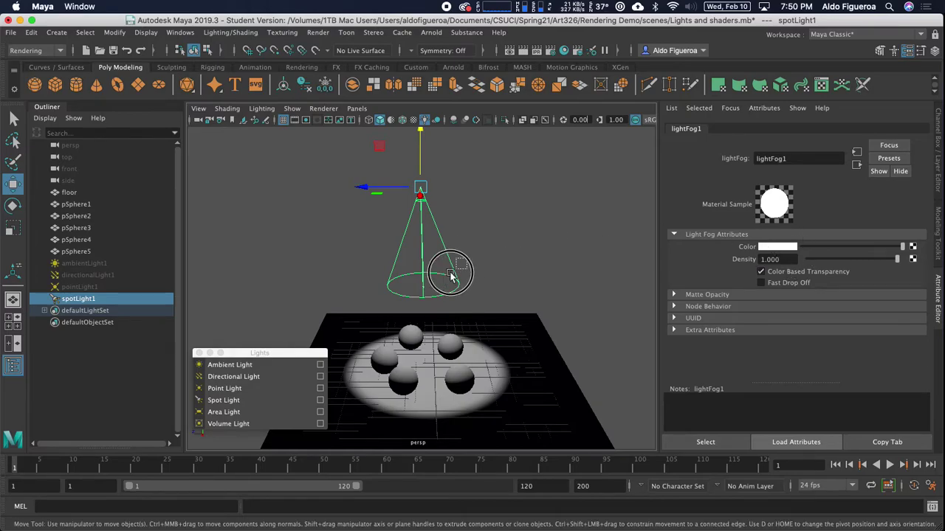
{"action": "left_click", "coordinate": [456, 270]}
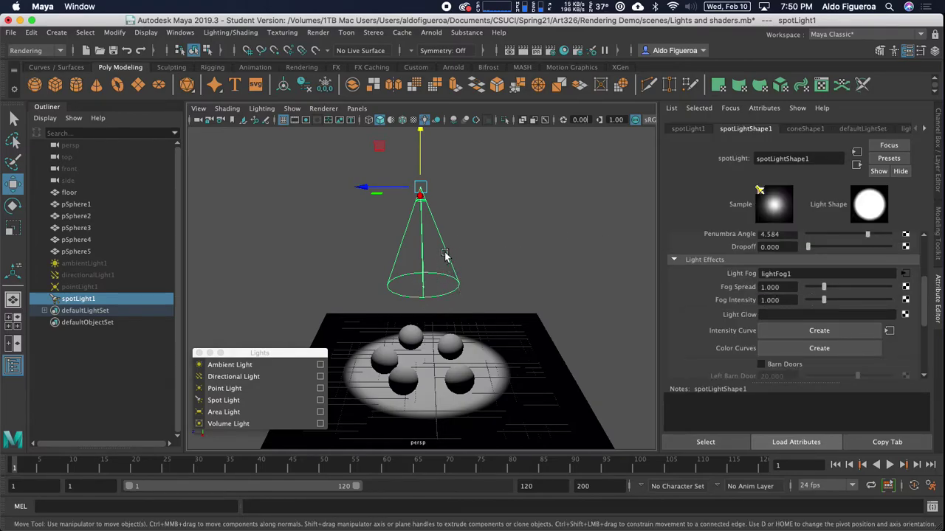
Scale the spot light up about 2 times so its fog cone reaches the floor
{"action": "key", "text": "e"}
{"action": "key", "text": "r"}
{"action": "left_click_drag", "start_coordinate": [418, 264], "coordinate": [470, 266], "text": "alt"}
{"action": "left_click_drag", "start_coordinate": [421, 188], "coordinate": [544, 144]}
{"action": "left_click_drag", "start_coordinate": [558, 255], "coordinate": [501, 258], "text": "alt"}
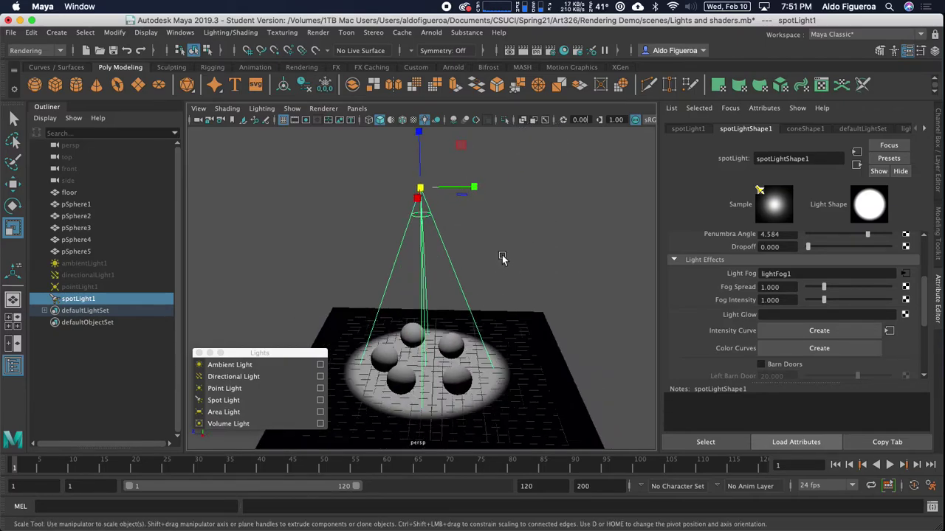
Render the enlarged fog cone, then lower Fog Intensity to 0.474
{"action": "left_click", "coordinate": [523, 50]}
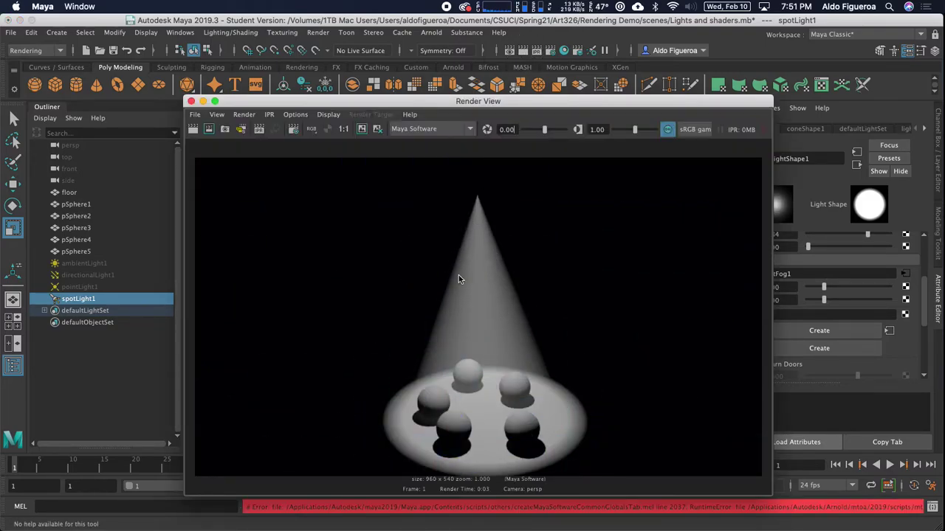
{"action": "left_click", "coordinate": [191, 101]}
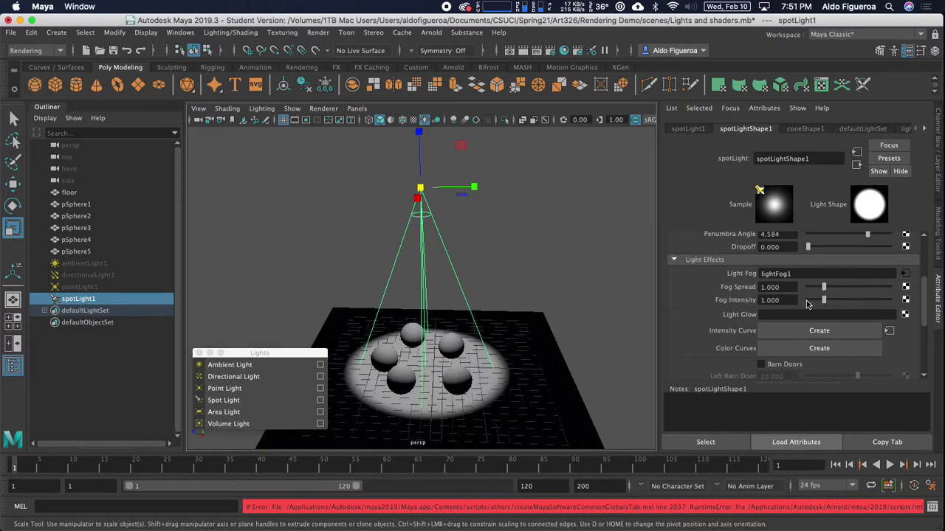
{"action": "left_click_drag", "start_coordinate": [823, 301], "coordinate": [816, 301]}
Render the fainter fog, then frame the spheres closer and render again
{"action": "left_click", "coordinate": [522, 52]}
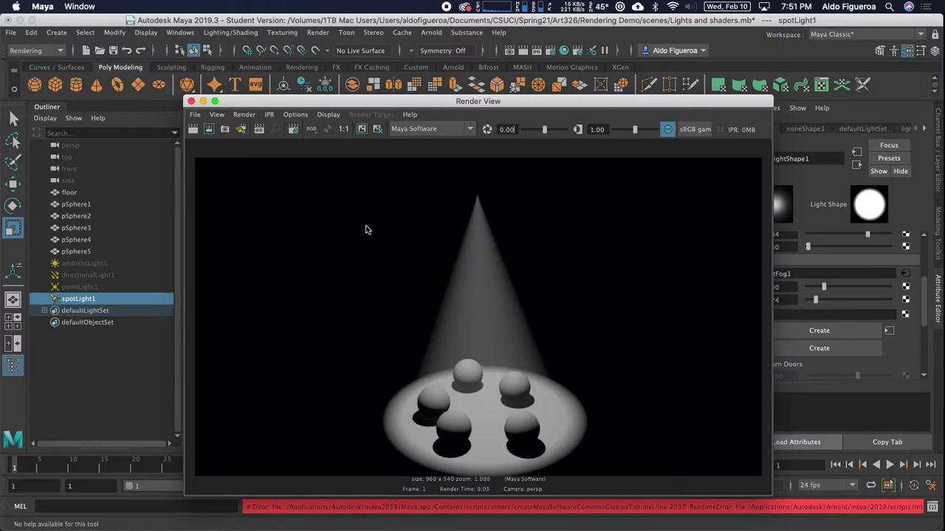
{"action": "left_click", "coordinate": [191, 101]}
{"action": "right_click_drag", "start_coordinate": [244, 207], "coordinate": [502, 259], "text": "alt"}
{"action": "middle_click_drag", "start_coordinate": [502, 259], "coordinate": [485, 221], "text": "alt"}
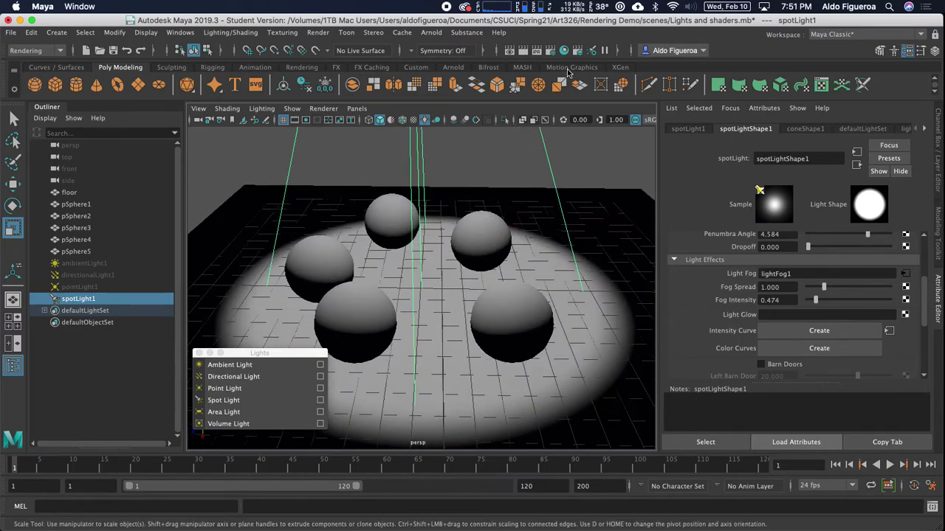
{"action": "left_click", "coordinate": [522, 52]}
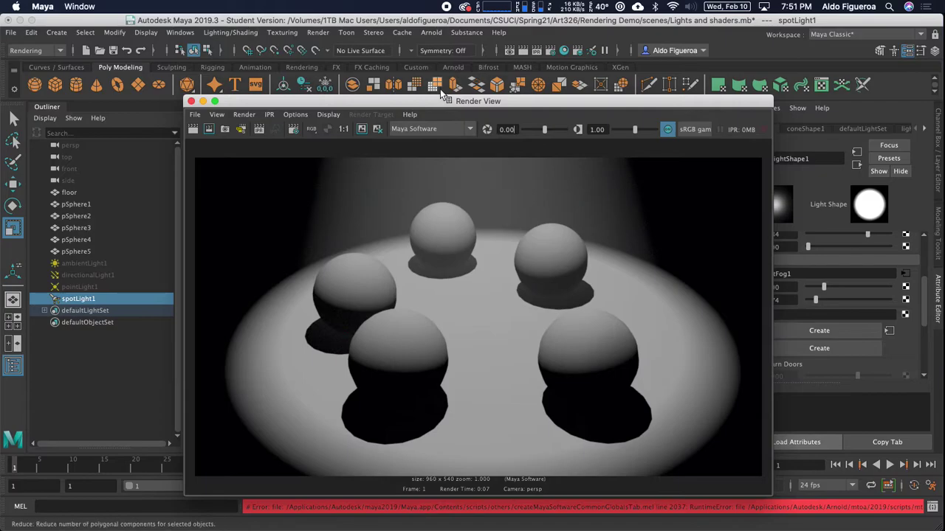
Tint the spot light warm cream (RGB 1.000, 0.873, 0.647) and render the scene
{"action": "left_click", "coordinate": [191, 101]}
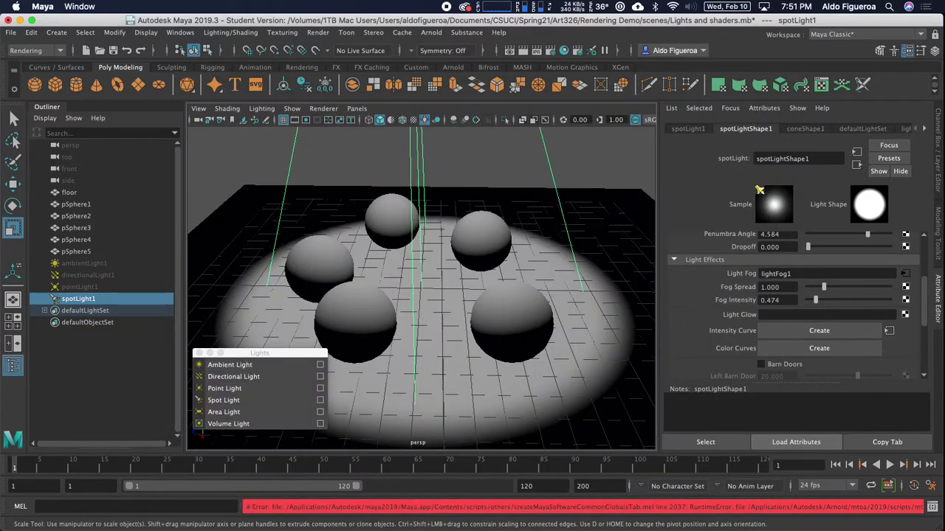
{"action": "scroll", "coordinate": [766, 317], "scroll_direction": "up", "scroll_amount": 4}
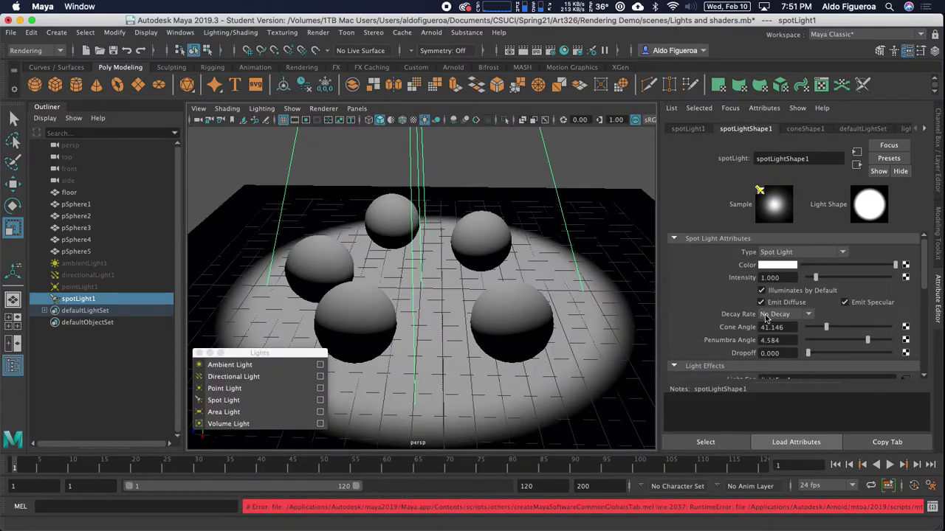
{"action": "left_click", "coordinate": [778, 267]}
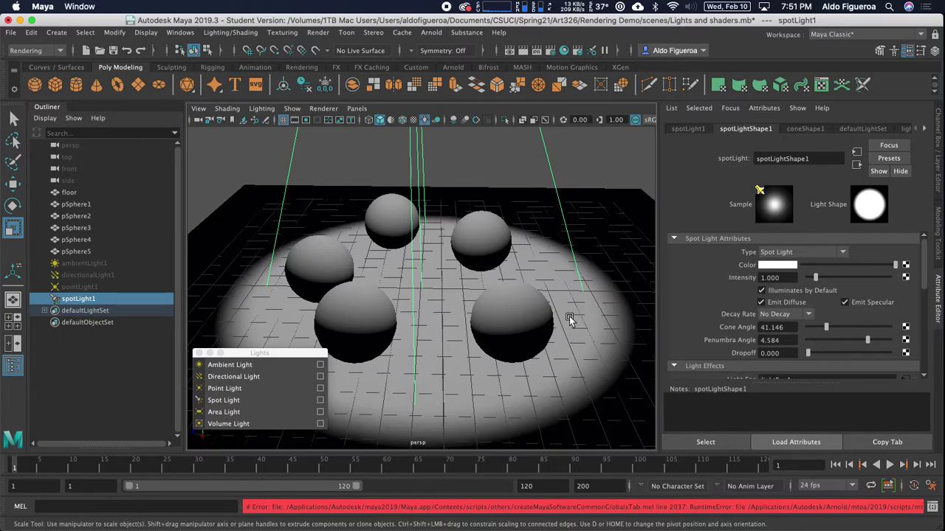
{"action": "left_click", "coordinate": [783, 264]}
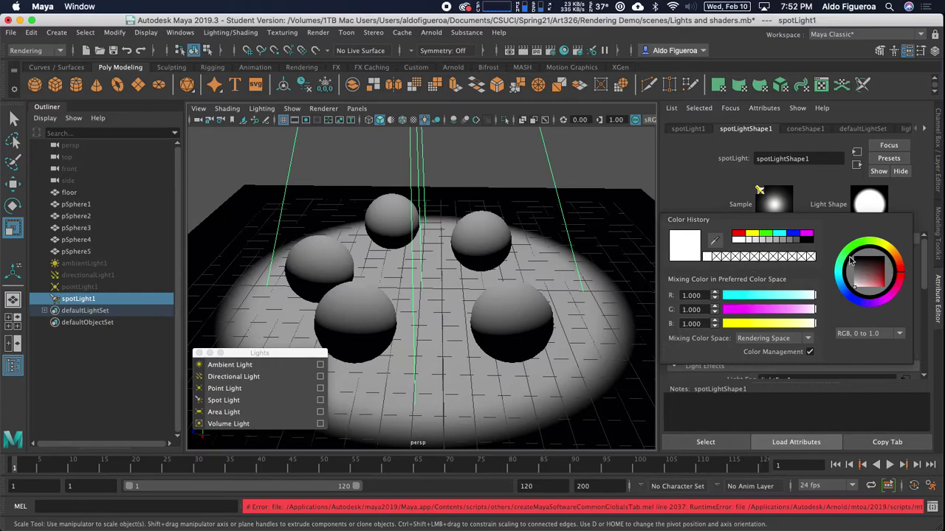
{"action": "left_click", "coordinate": [893, 256]}
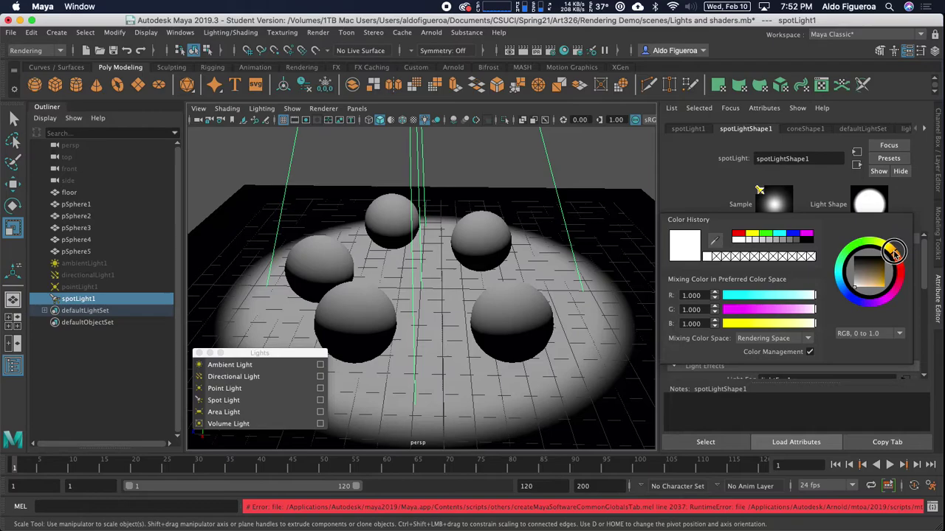
{"action": "mouse_move", "coordinate": [871, 283]}
{"action": "left_mouse_down"}
{"action": "mouse_move", "coordinate": [867, 294]}
{"action": "mouse_move", "coordinate": [878, 291]}
{"action": "left_mouse_up"}
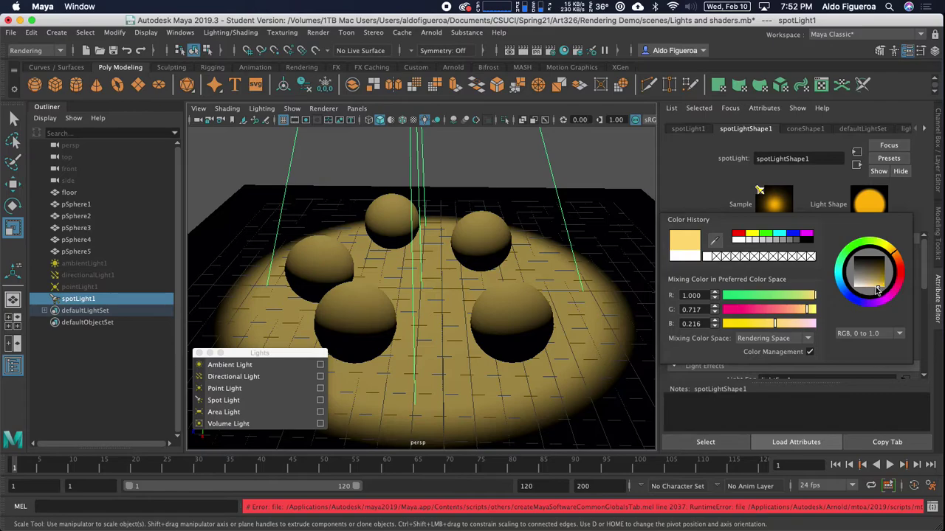
{"action": "mouse_move", "coordinate": [877, 288]}
{"action": "left_mouse_down"}
{"action": "mouse_move", "coordinate": [864, 289]}
{"action": "mouse_move", "coordinate": [889, 287]}
{"action": "left_mouse_up"}
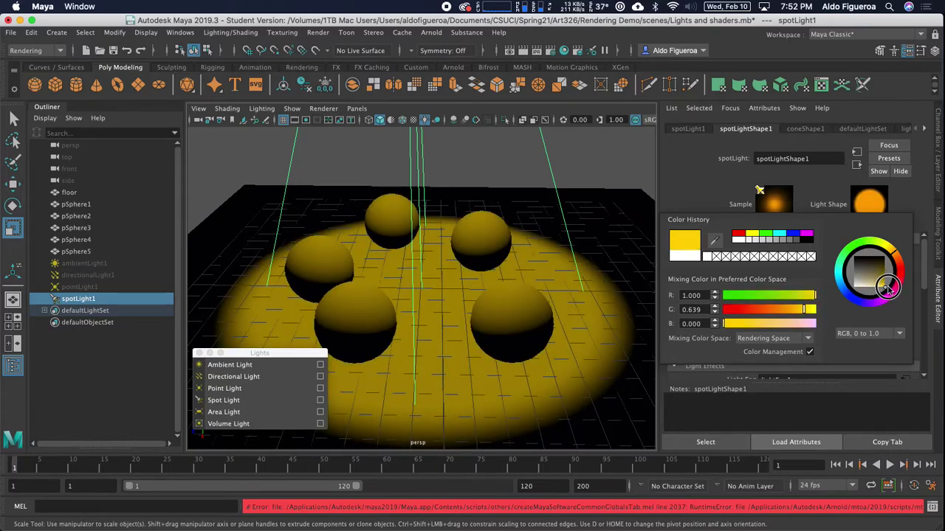
{"action": "mouse_move", "coordinate": [889, 288]}
{"action": "left_mouse_down"}
{"action": "mouse_move", "coordinate": [855, 295]}
{"action": "mouse_move", "coordinate": [866, 296]}
{"action": "left_mouse_up"}
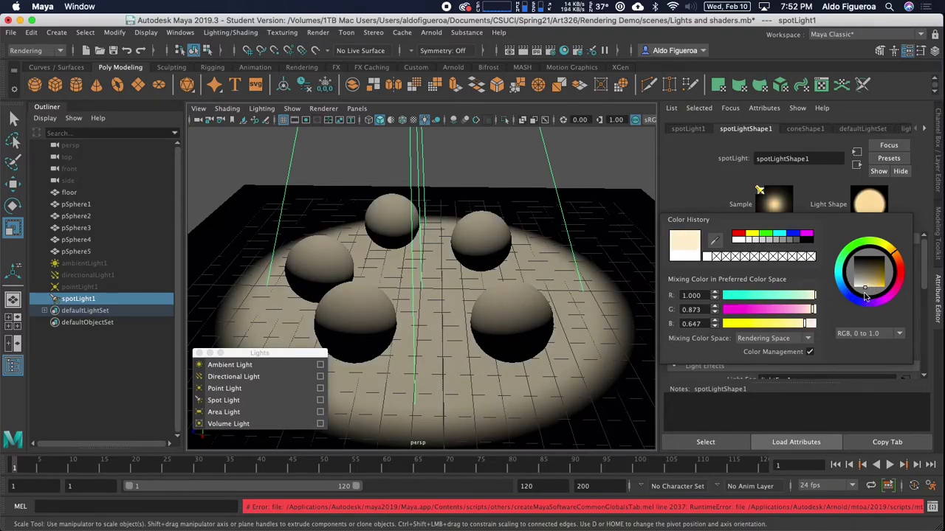
{"action": "left_click", "coordinate": [522, 51]}
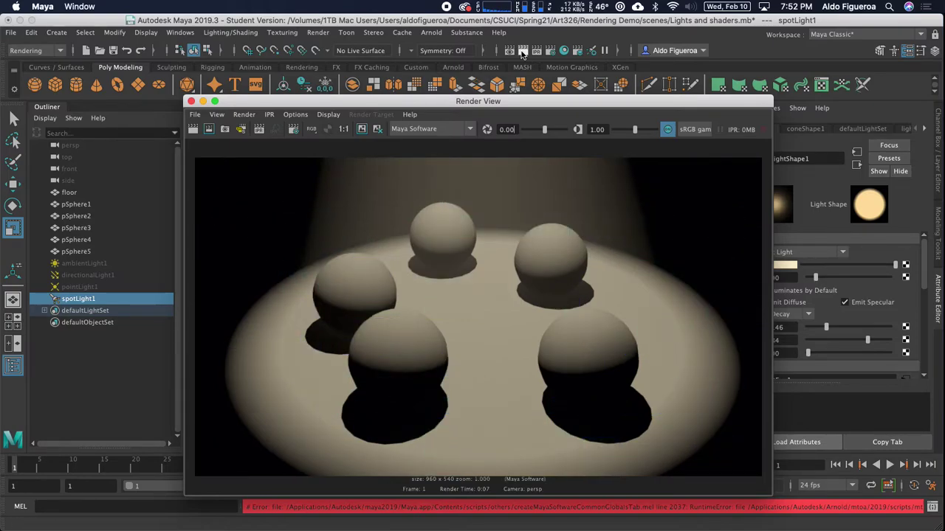
{"action": "left_click_drag", "start_coordinate": [368, 101], "coordinate": [493, 97]}
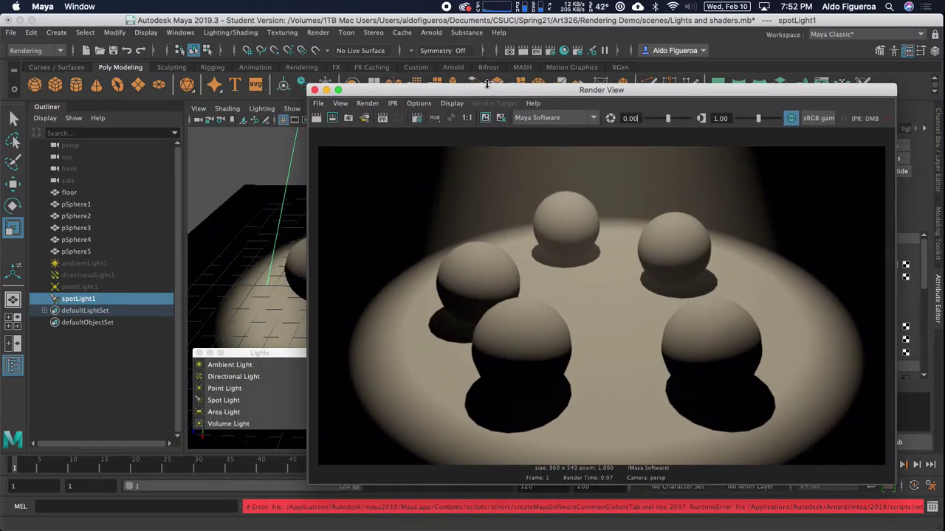